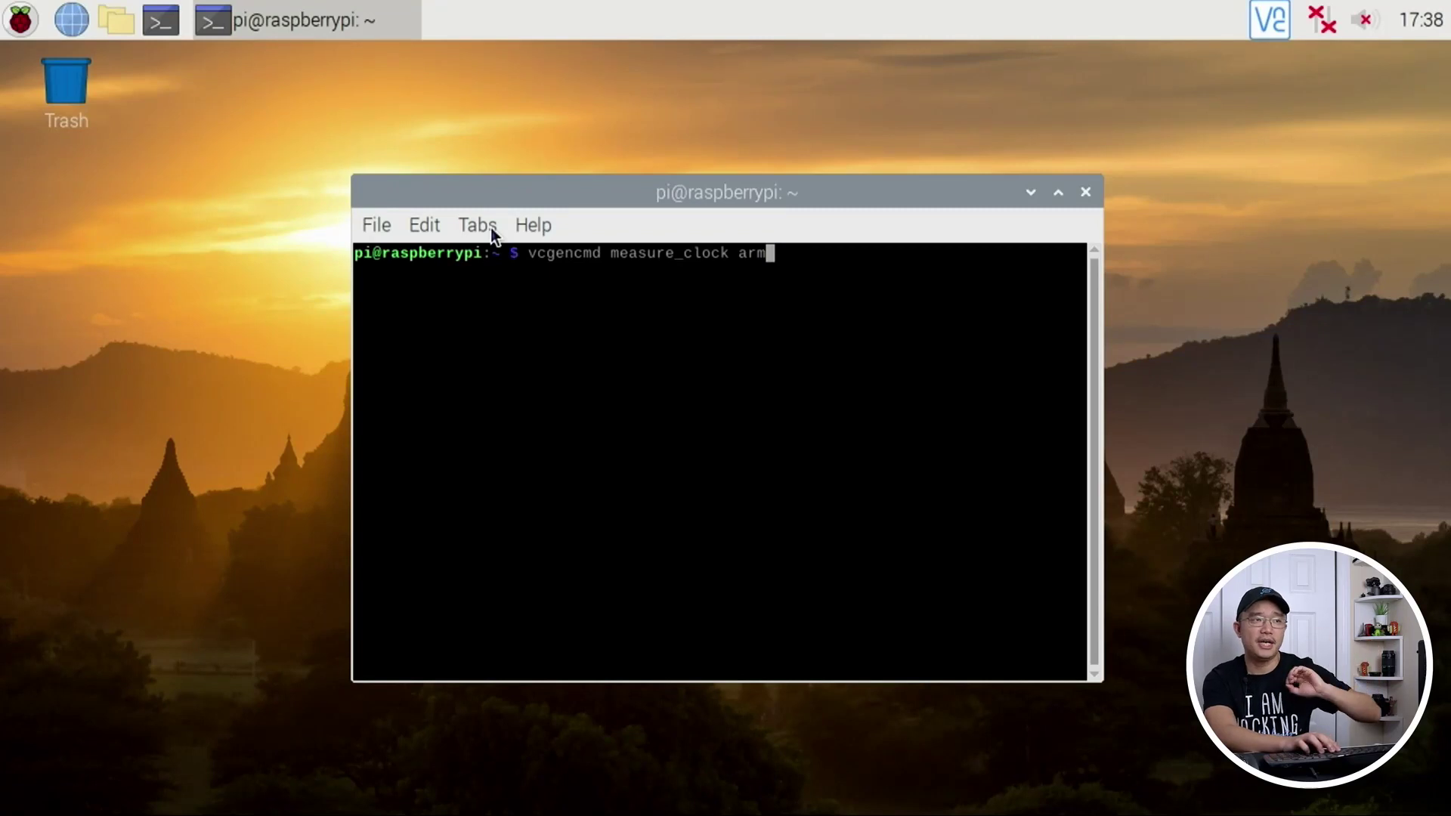
Step: Check the ARM clock at about 600 MHz and lscpu's 1500 MHz CPU maximum
{"action": "key", "text": "Return"}
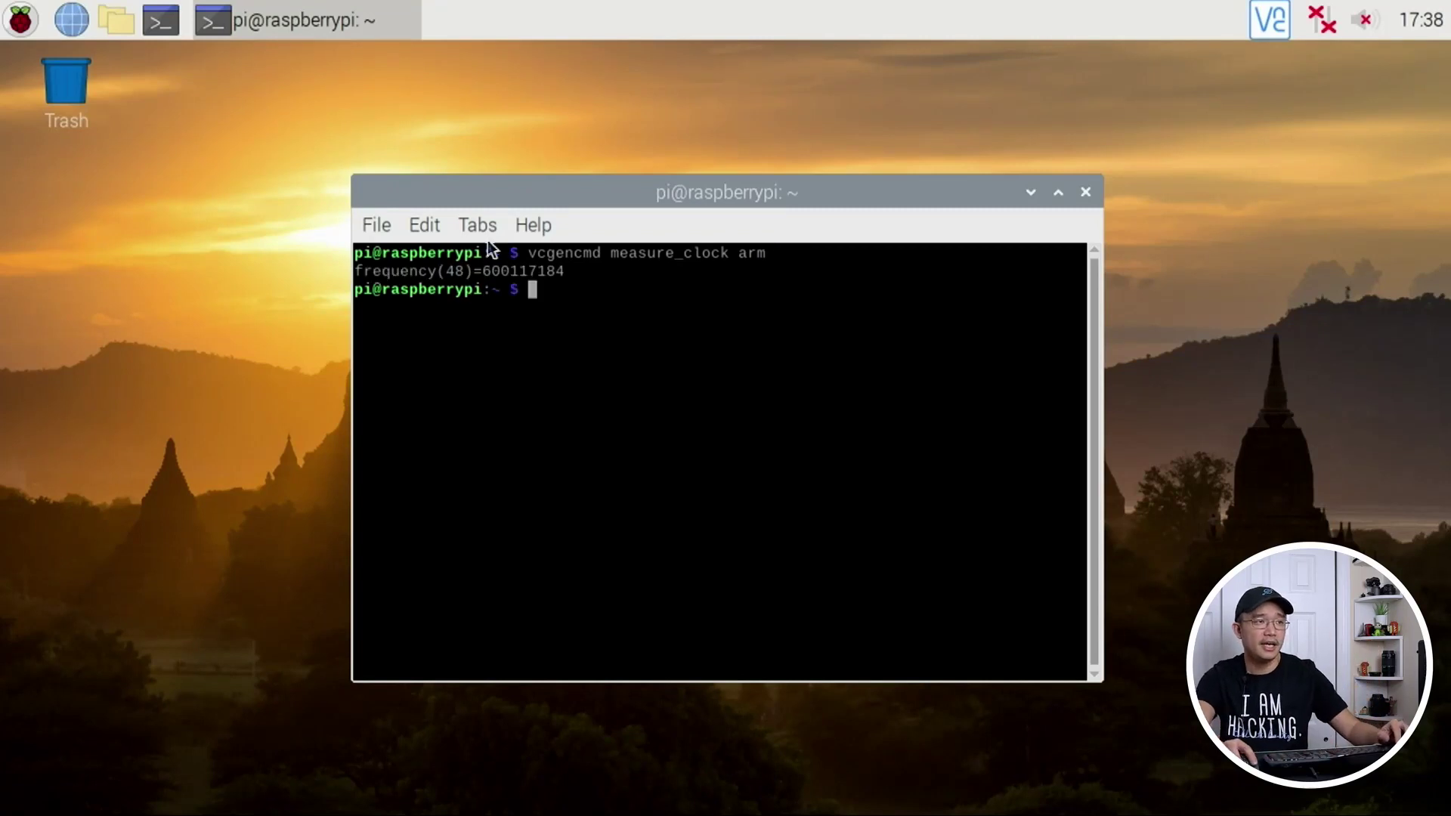
{"action": "left_click_drag", "start_coordinate": [490, 272], "coordinate": [547, 271]}
{"action": "left_click", "coordinate": [551, 270]}
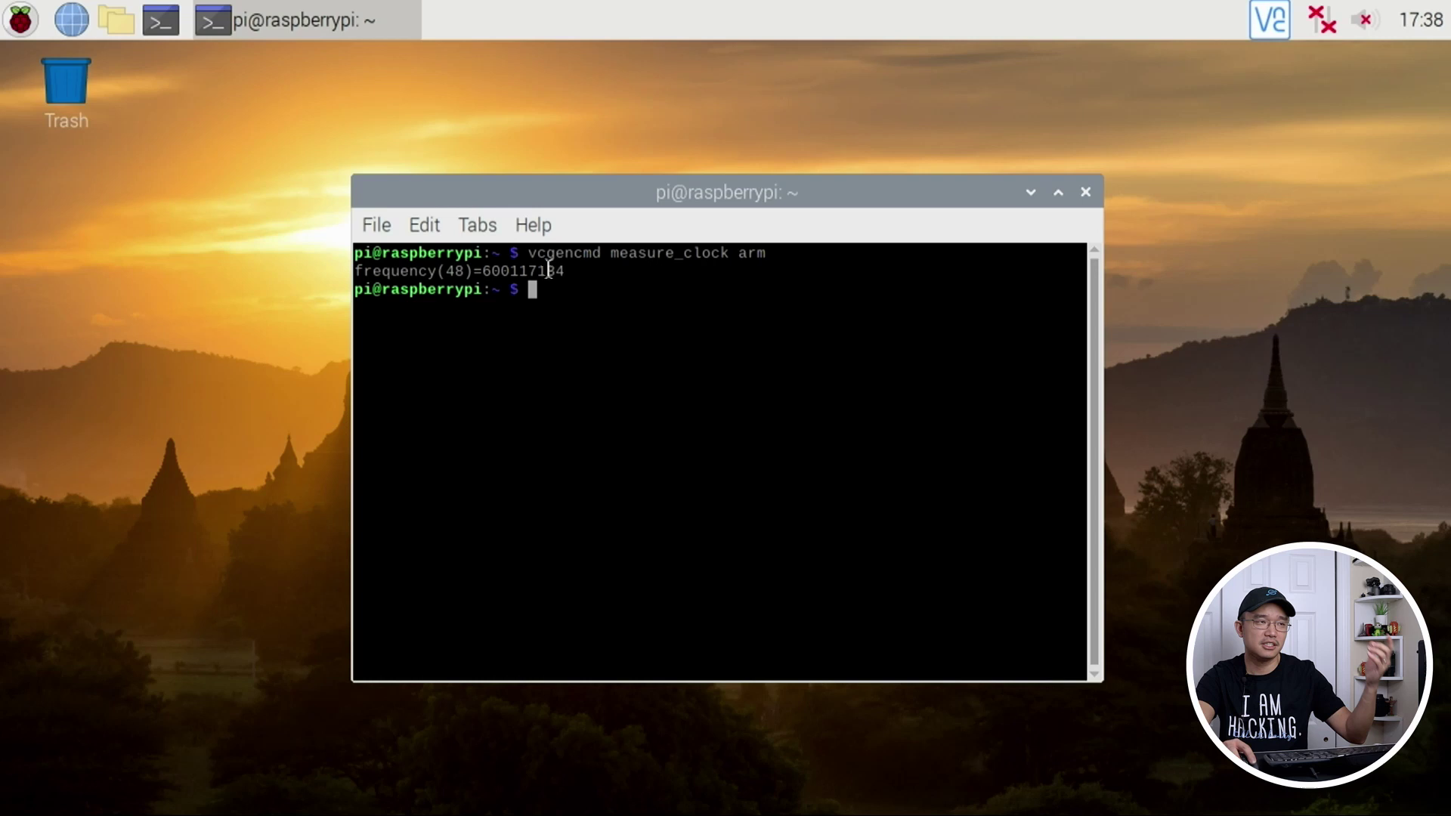
{"action": "type", "text": "lscpu"}
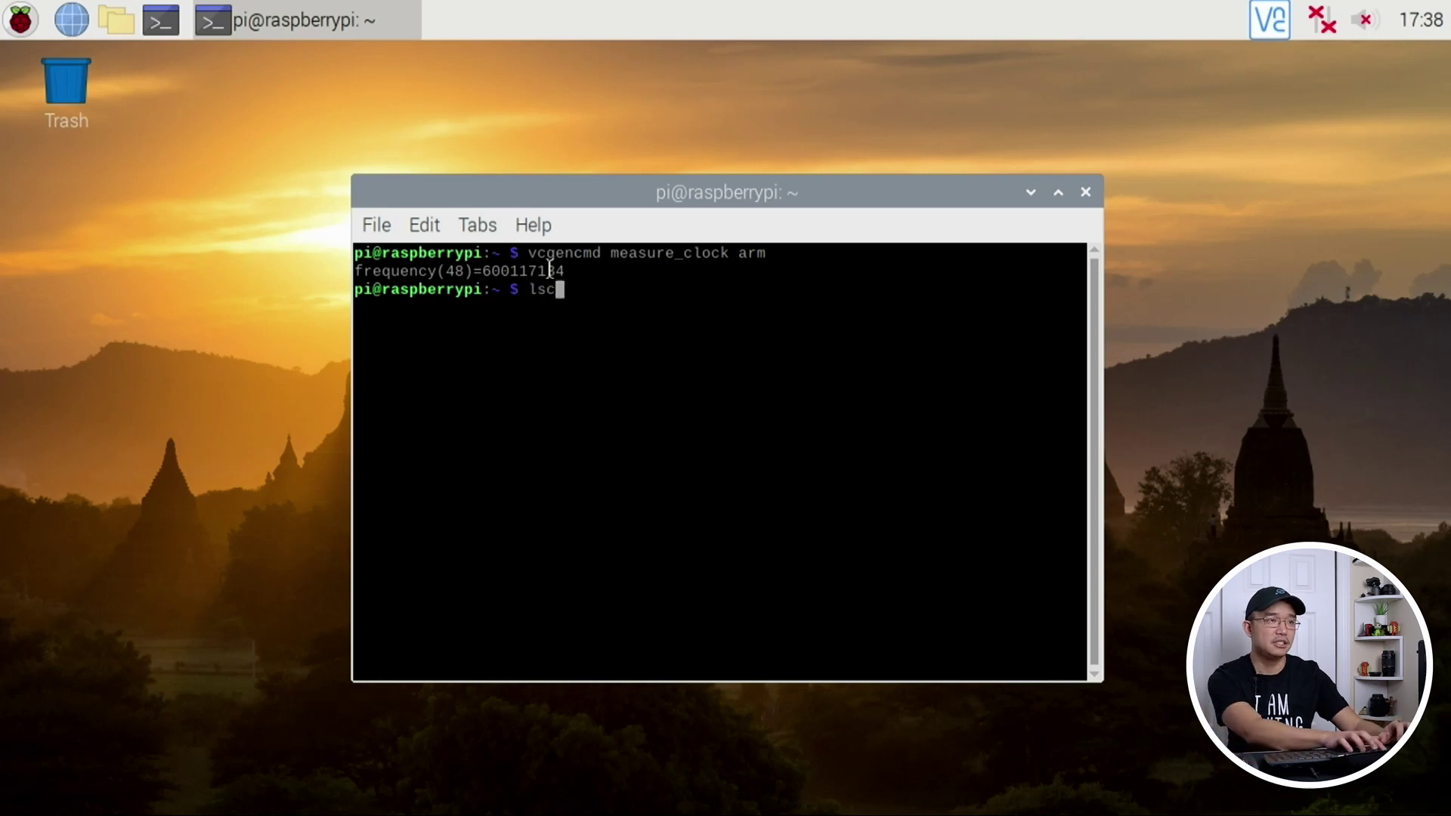
{"action": "key", "text": "Return"}
{"action": "left_click_drag", "start_coordinate": [555, 507], "coordinate": [576, 491]}
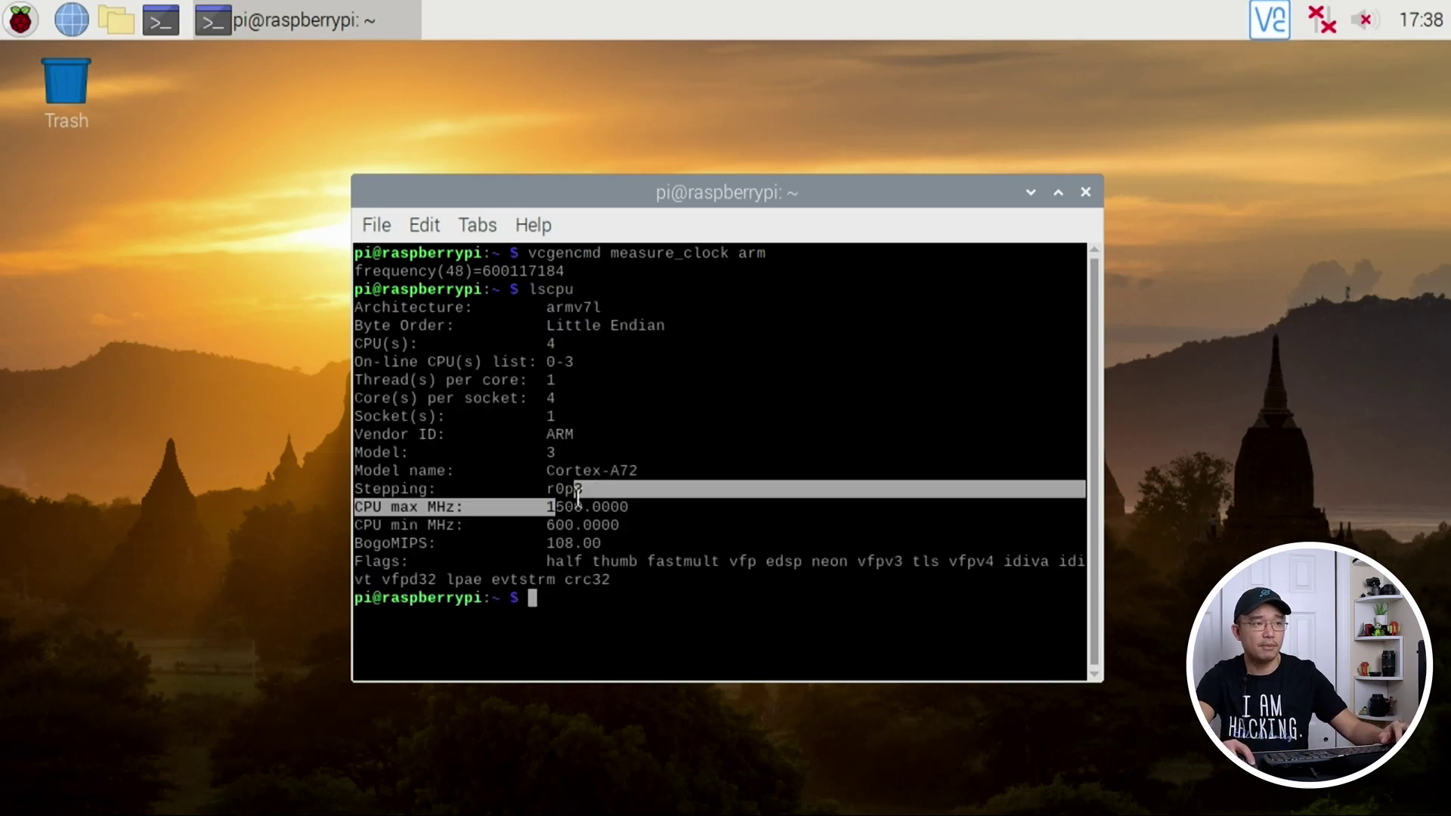
{"action": "left_click", "coordinate": [584, 504]}
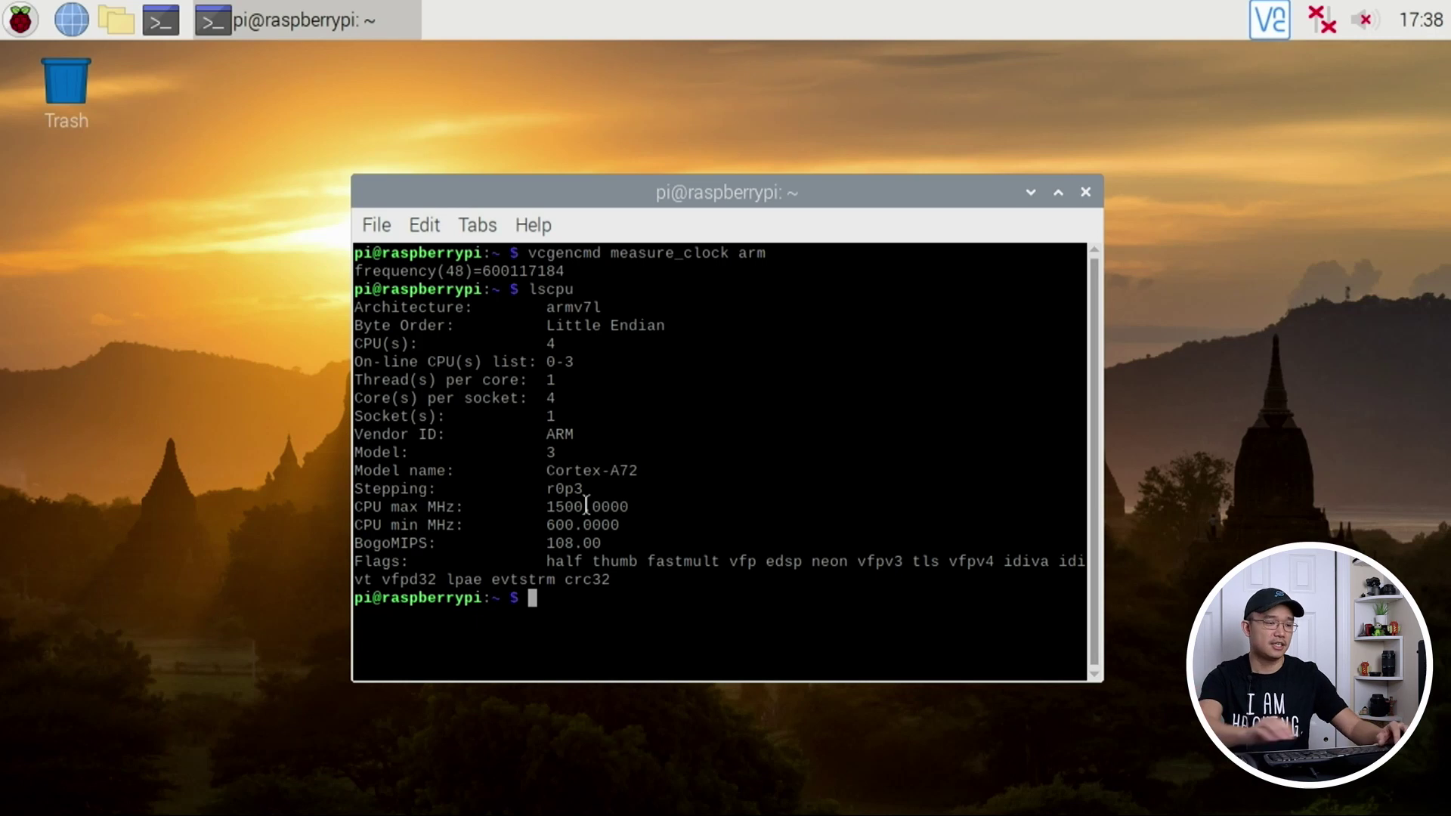
Step: Change into the Downloads folder and list its contents
{"action": "type", "text": "cd Dow"}
{"action": "key", "text": "BackSpace"}
{"action": "key", "text": "BackSpace"}
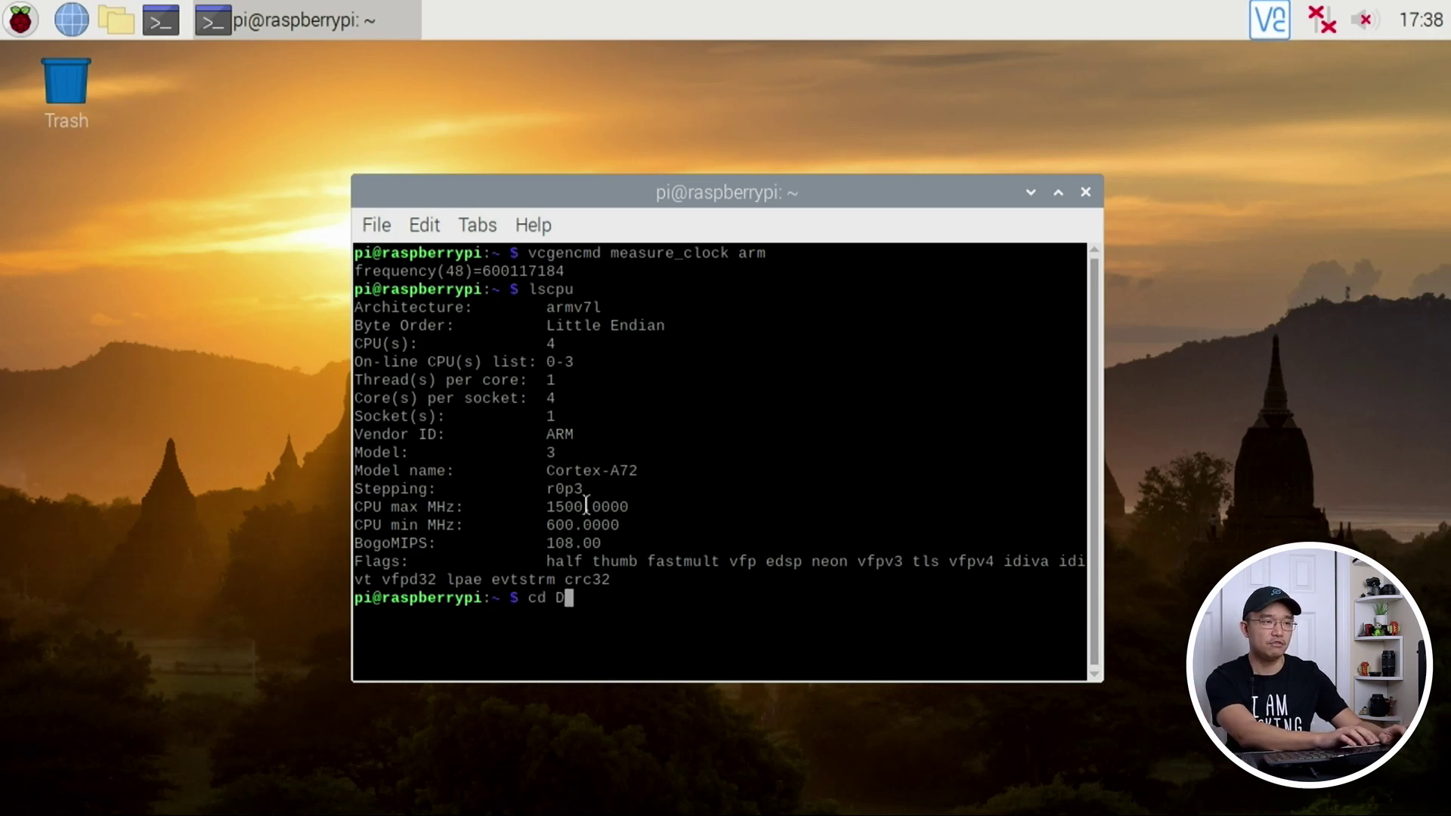
{"action": "type", "text": "ow"}
{"action": "key", "text": "Tab"}
{"action": "key", "text": "Return"}
{"action": "type", "text": "ls"}
{"action": "key", "text": "Return"}
Step: Enter Raspberry_Pi_Benchmarks, list its files, and launch ./linpackPiA7
{"action": "type", "text": "cd "}
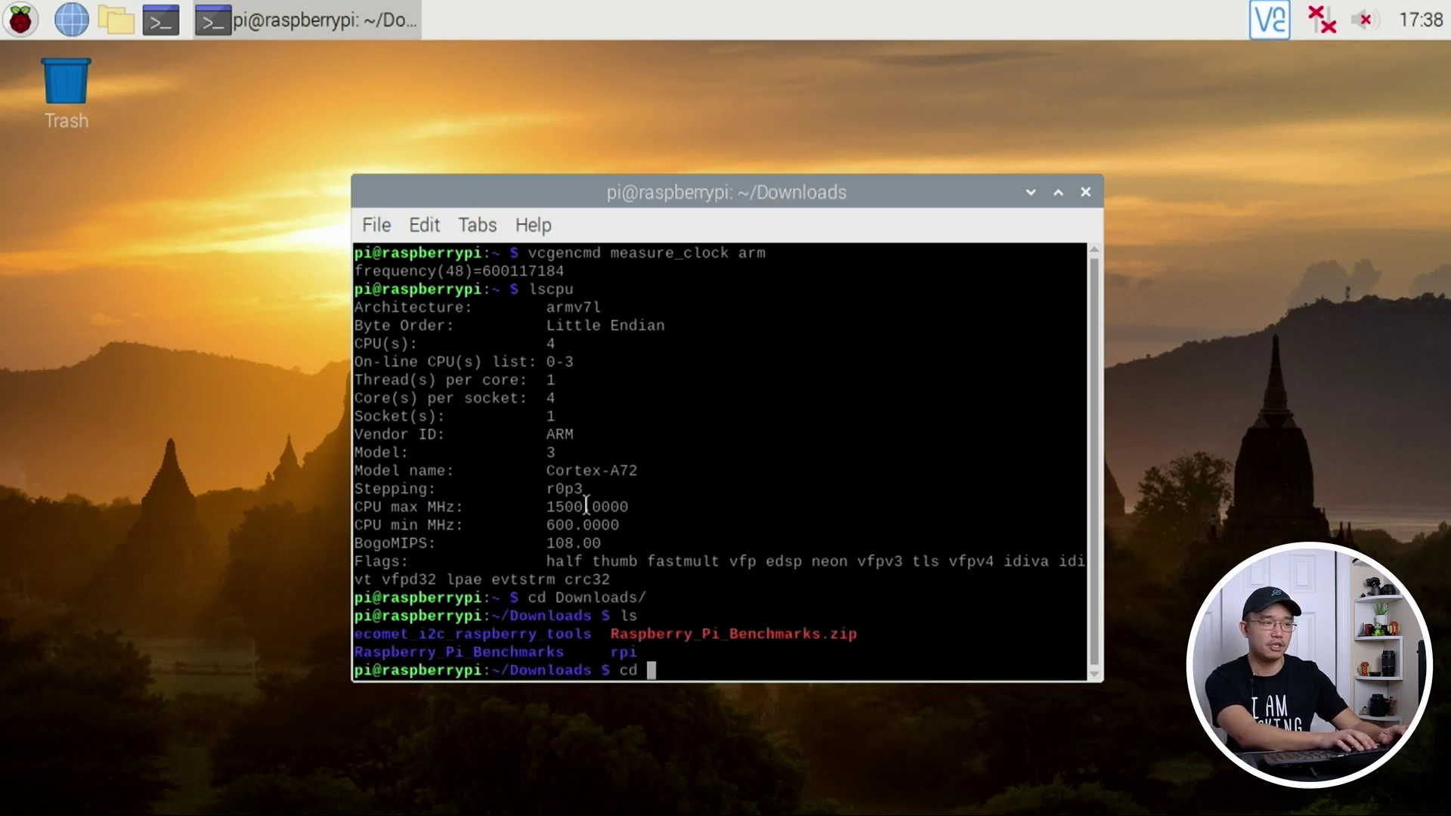
{"action": "type", "text": "Re"}
{"action": "key", "text": "Return"}
{"action": "type", "text": "raspberrypi:~/Downloads $"}
{"action": "key", "text": "Return"}
{"action": "type", "text": "Ra"}
{"action": "key", "text": "Tab"}
{"action": "type", "text": "/"}
{"action": "key", "text": "Return"}
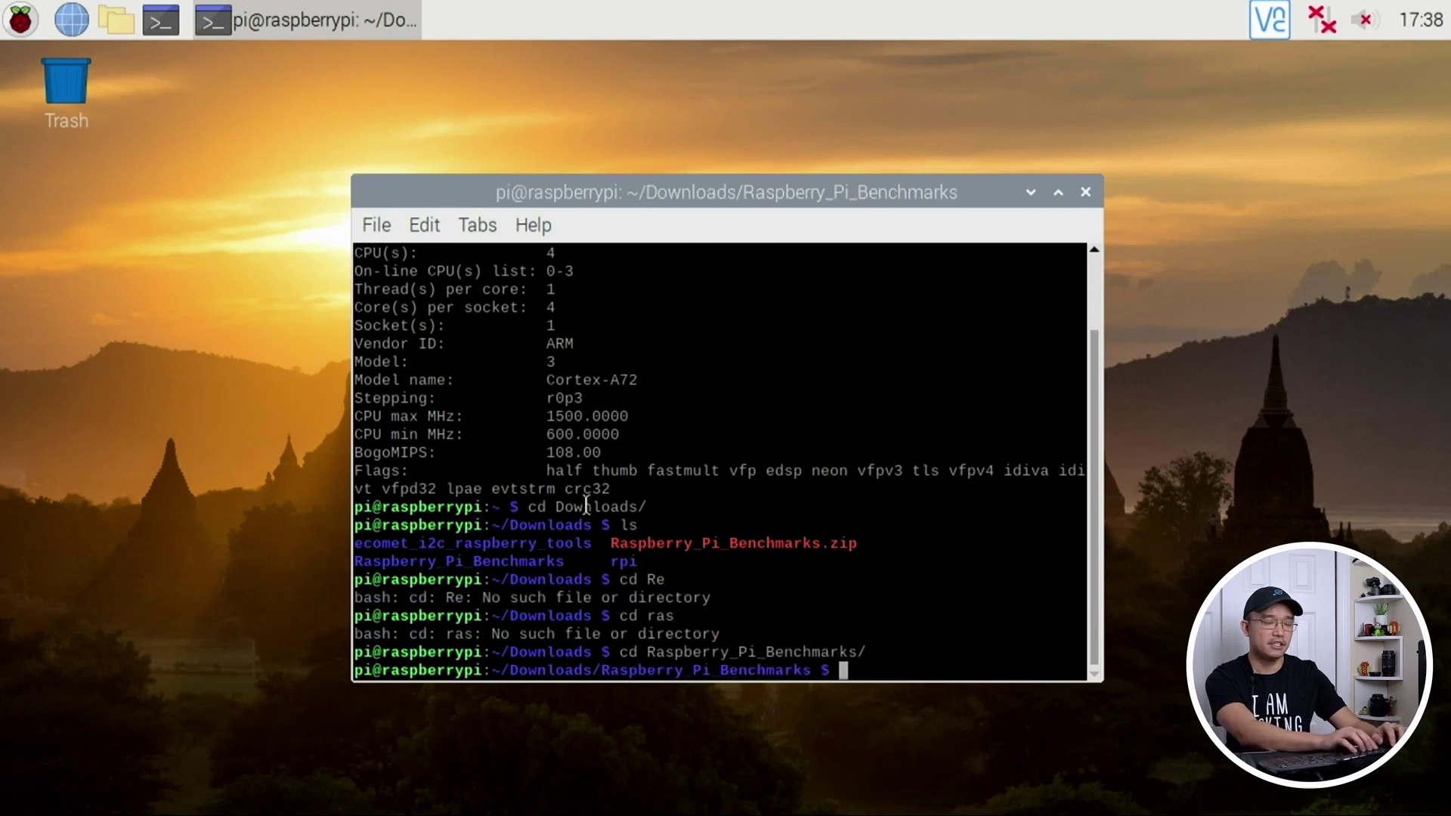
{"action": "type", "text": "ls"}
{"action": "key", "text": "Return"}
{"action": "type", "text": "./linpackPiA7"}
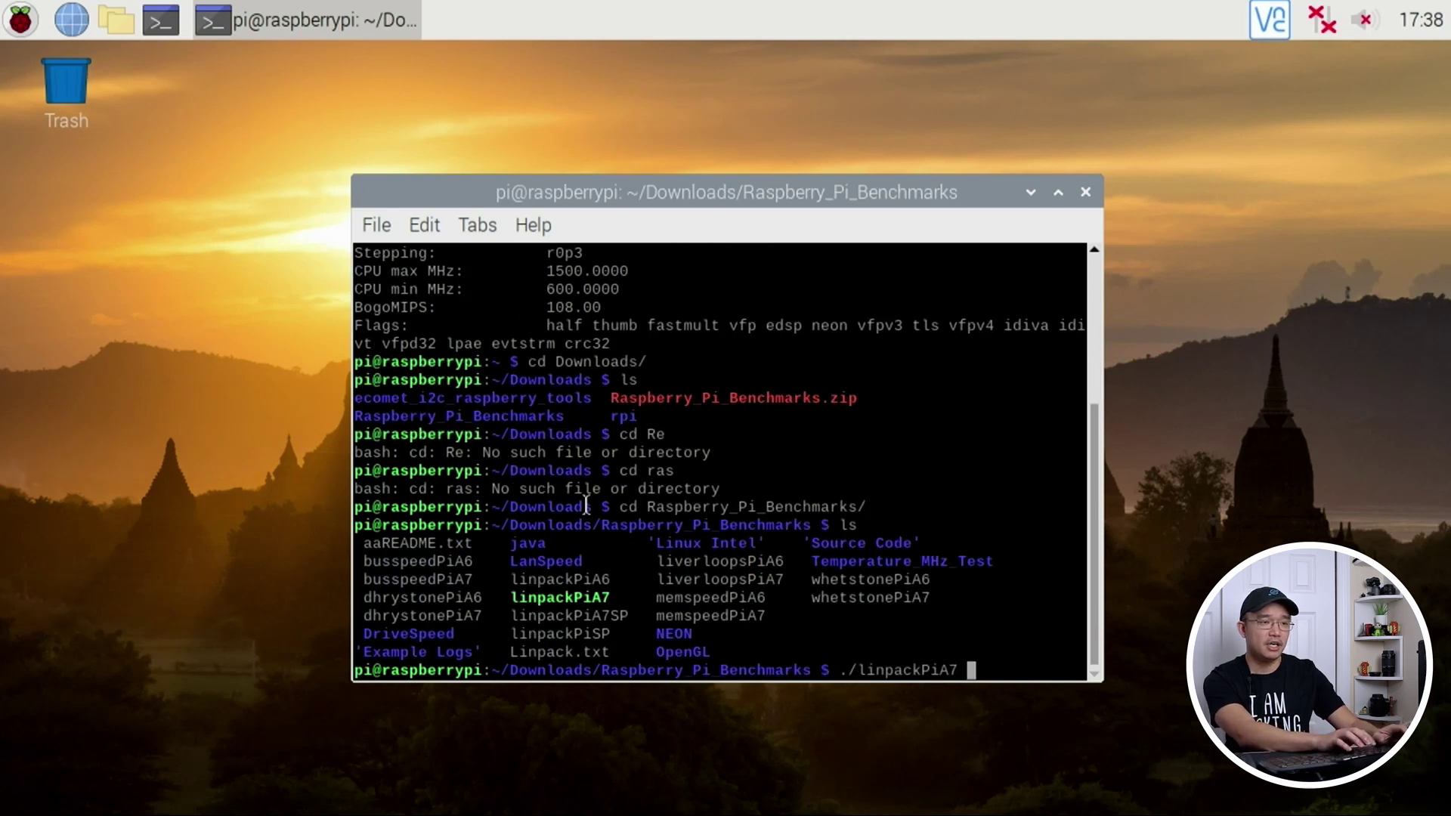
{"action": "key", "text": "Return"}
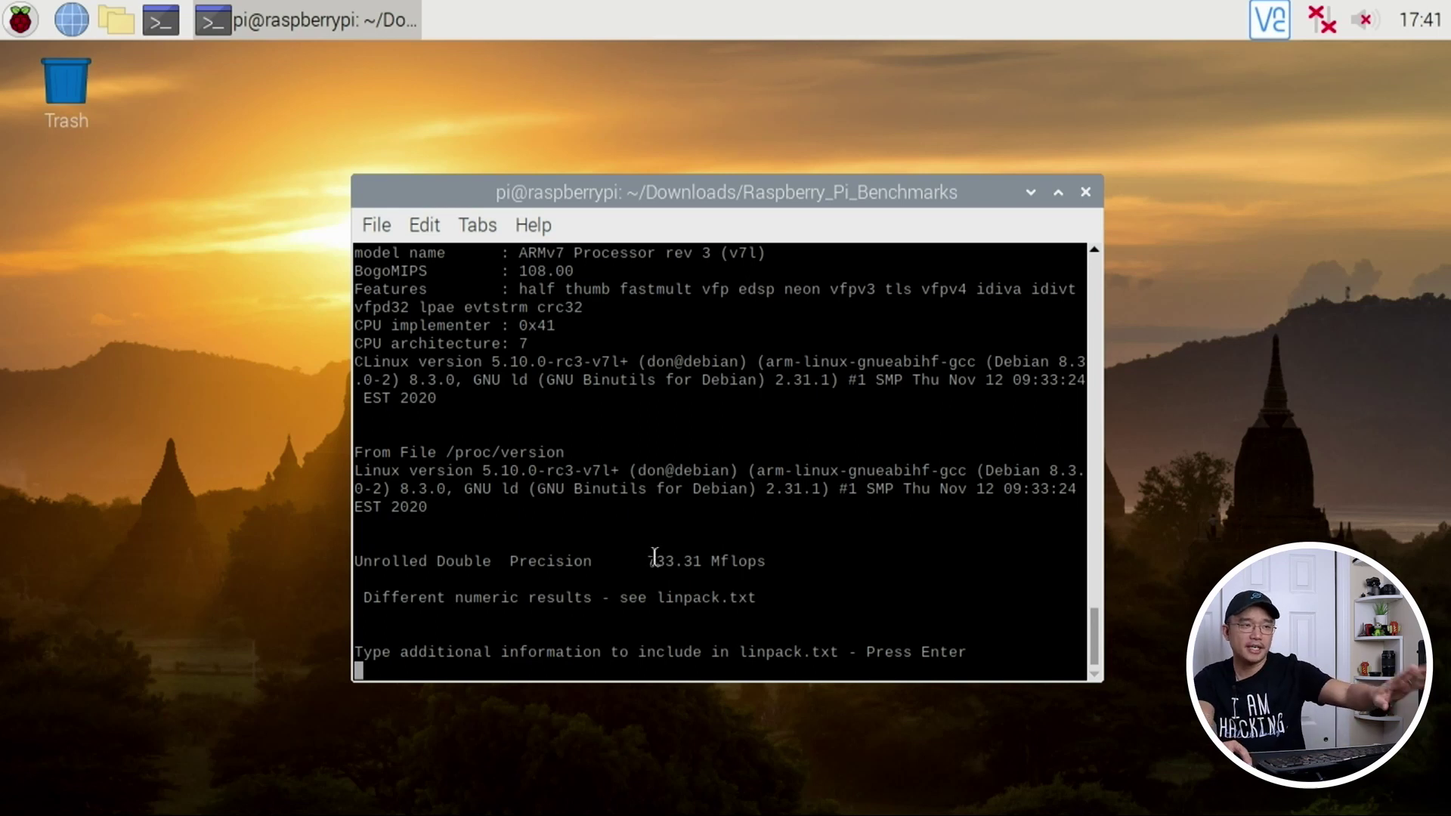
Step: Highlight the 733.31 Mflops Unrolled Double Precision result of the finished Linpack run
{"action": "left_click_drag", "start_coordinate": [647, 561], "coordinate": [354, 560]}
{"action": "left_click", "coordinate": [682, 553]}
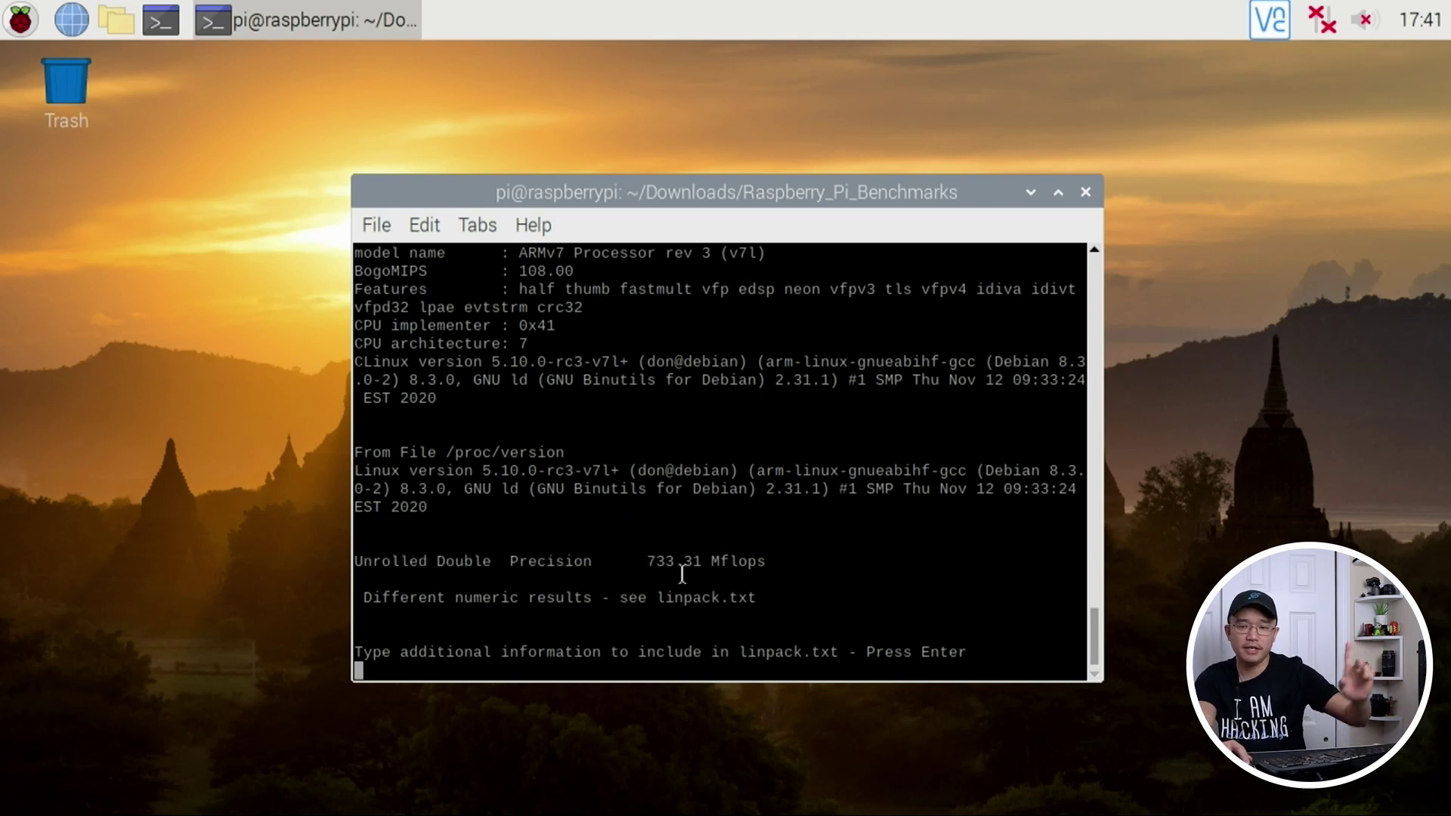
Step: Return to the shell and open /boot/config.txt in nano
{"action": "key", "text": "Return"}
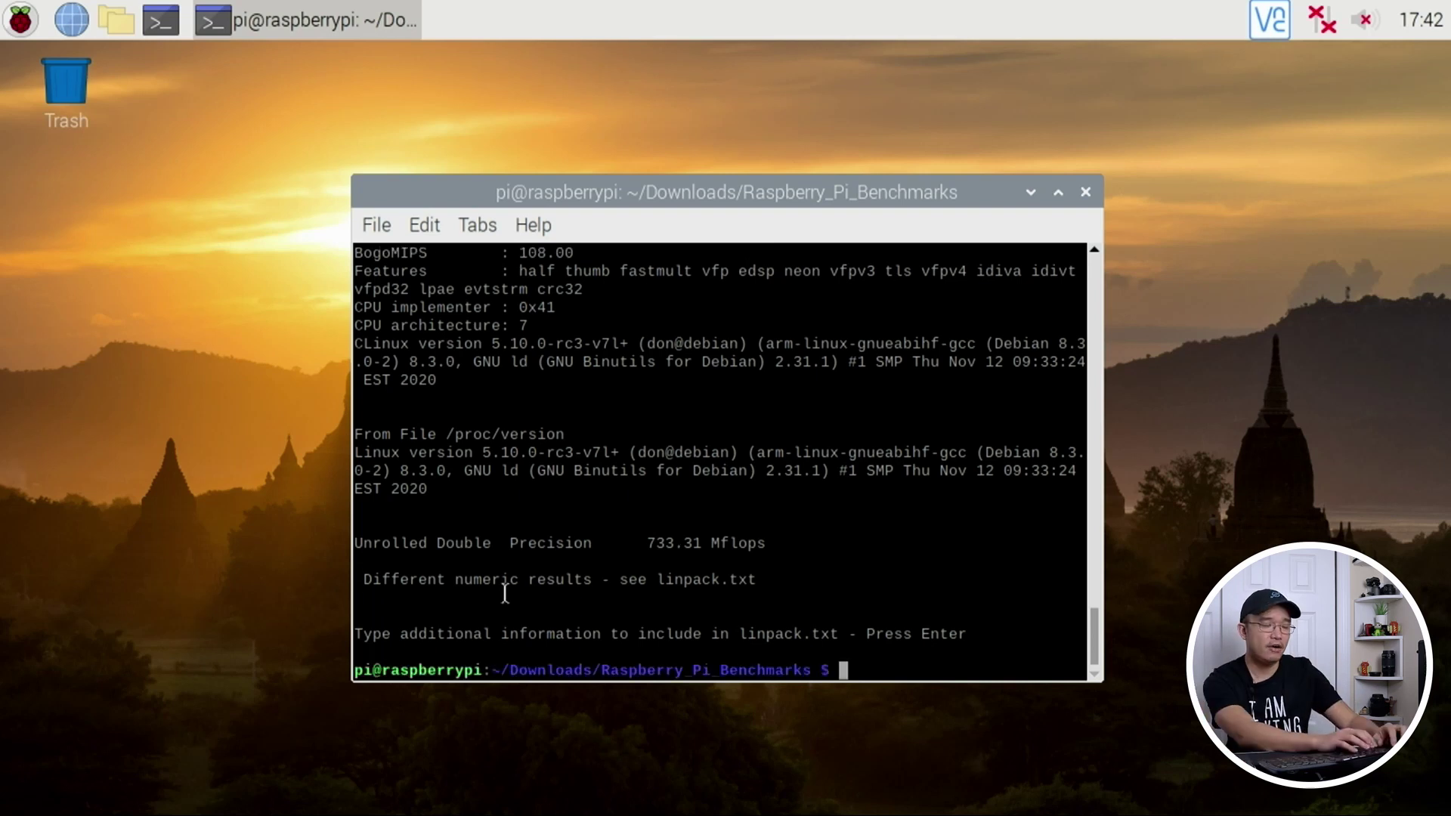
{"action": "type", "text": "nano /etc/b"}
{"action": "key", "text": "BackSpace"}
{"action": "key", "text": "BackSpace"}
{"action": "key", "text": "BackSpace"}
{"action": "key", "text": "BackSpace"}
{"action": "key", "text": "BackSpace"}
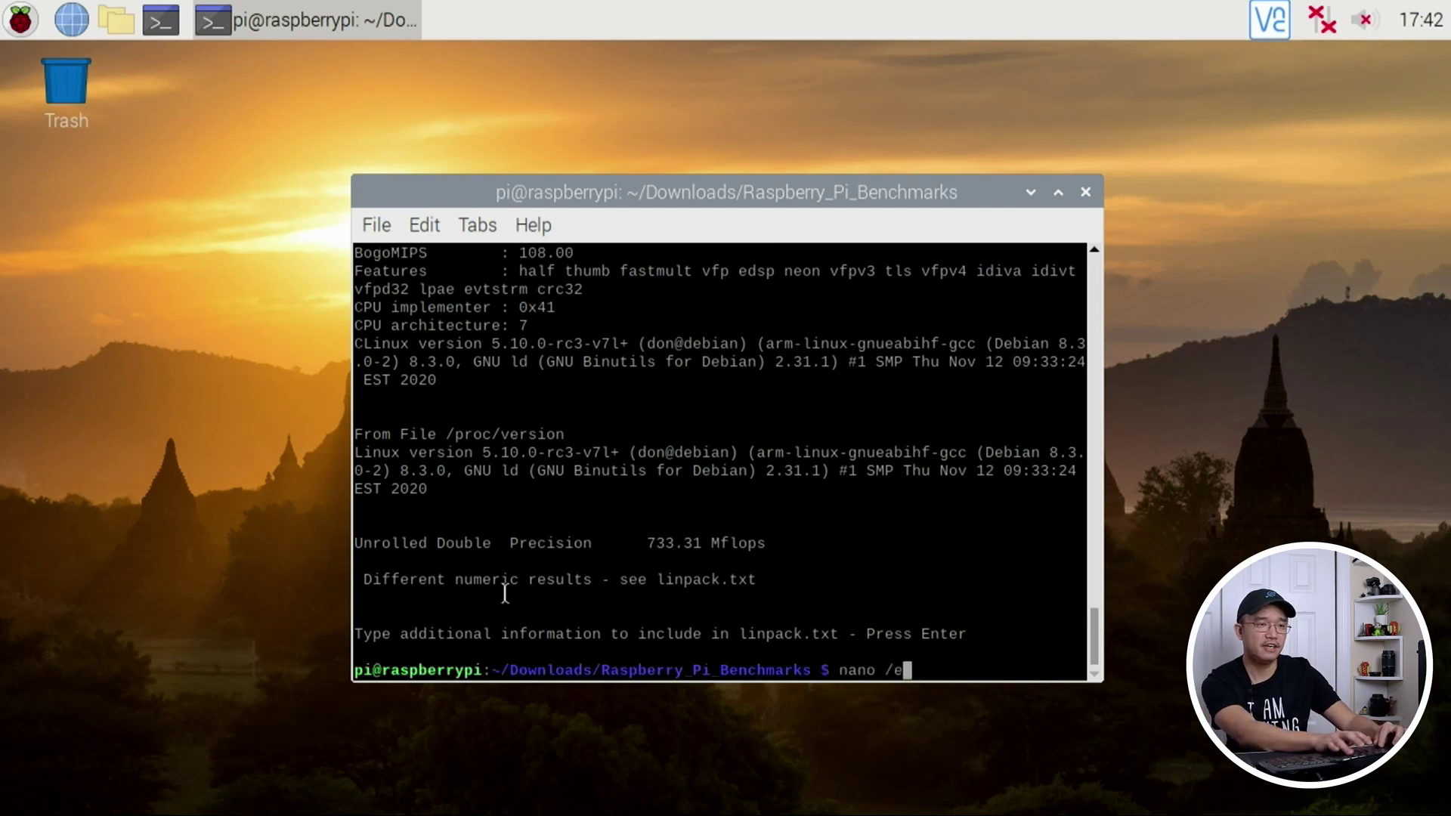
{"action": "type", "text": "boot"}
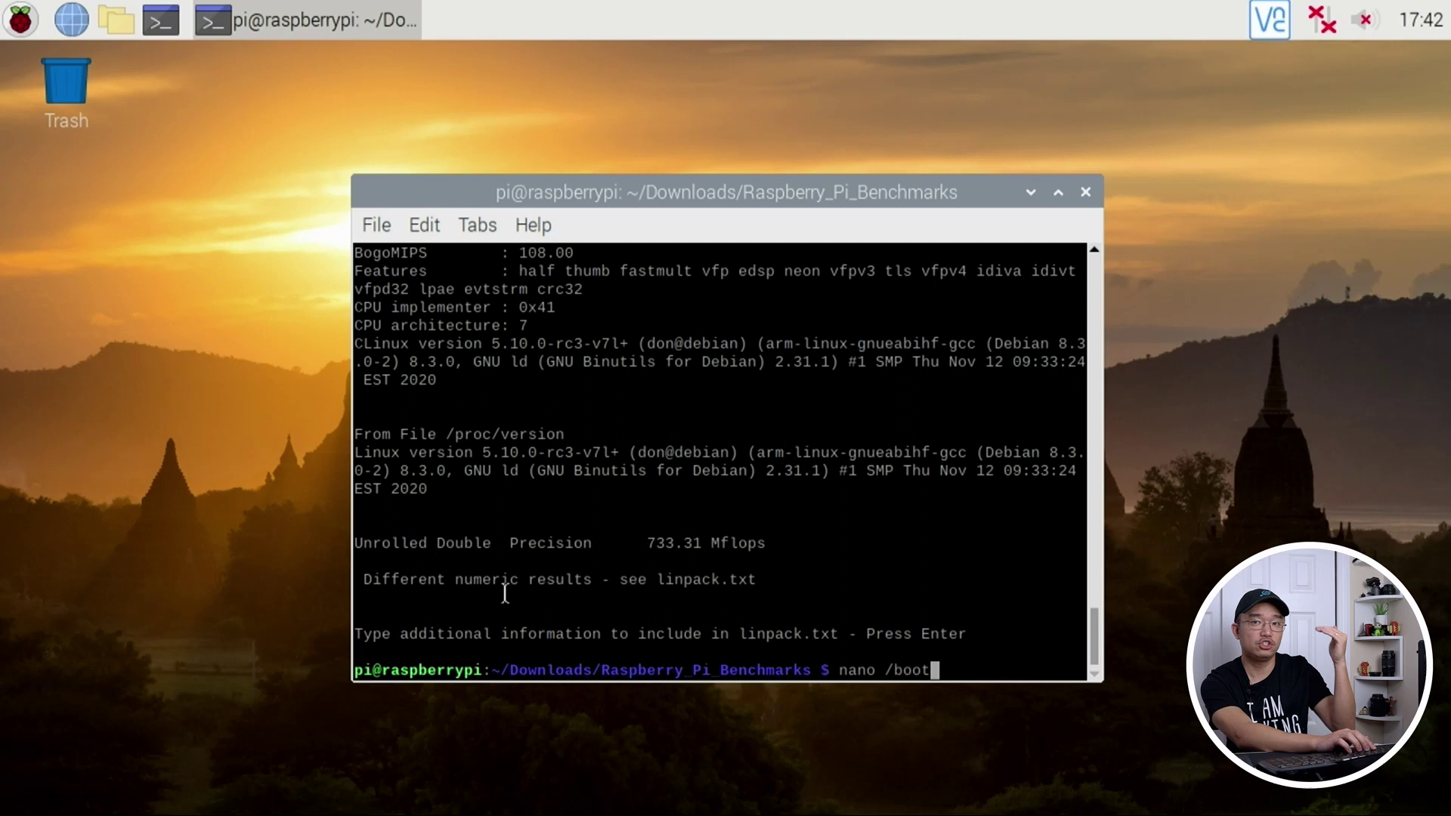
{"action": "type", "text": "/"}
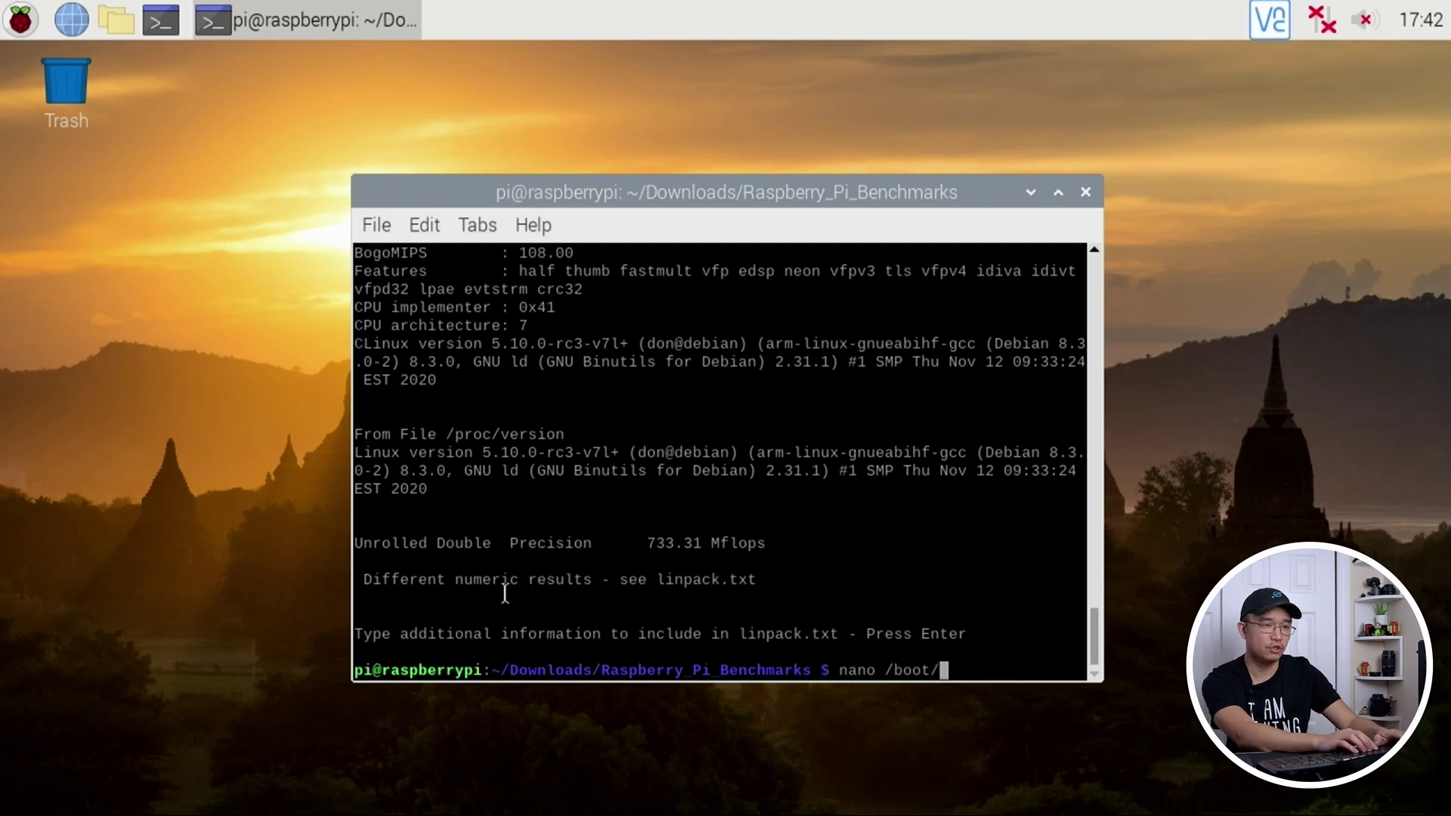
{"action": "type", "text": "co"}
{"action": "key", "text": "Tab"}
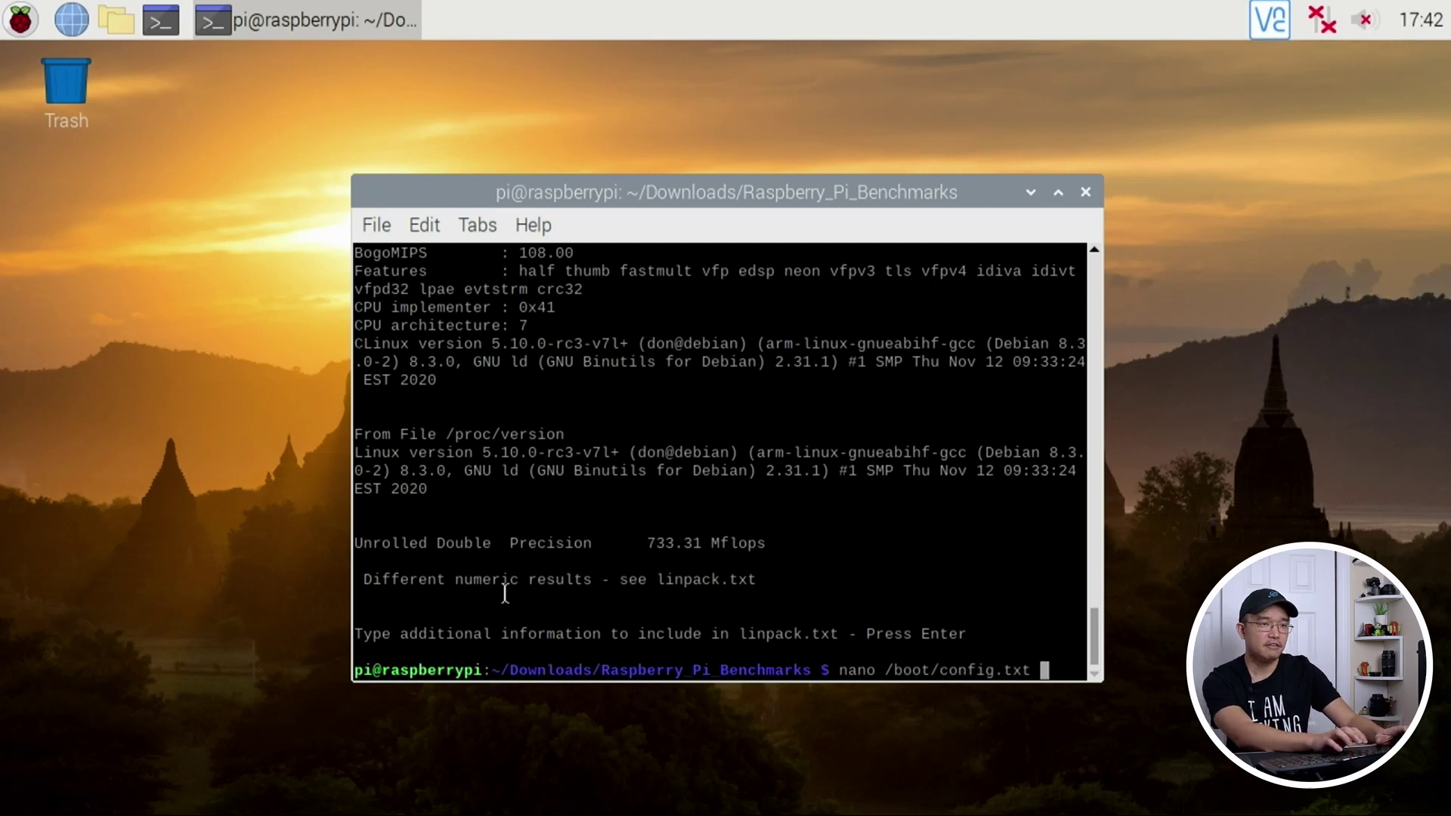
{"action": "key", "text": "Return"}
Step: Uncomment force_turbo=1, over_voltage=14, arm_freq=2300 and gpu_freq=750
{"action": "key", "text": "Page_Down"}
{"action": "key", "text": "Down"}
{"action": "key", "text": "Down"}
{"action": "key", "text": "Down"}
{"action": "key", "text": "Down"}
{"action": "key", "text": "Down"}
{"action": "key", "text": "Down"}
{"action": "key", "text": "Down"}
{"action": "key", "text": "Down"}
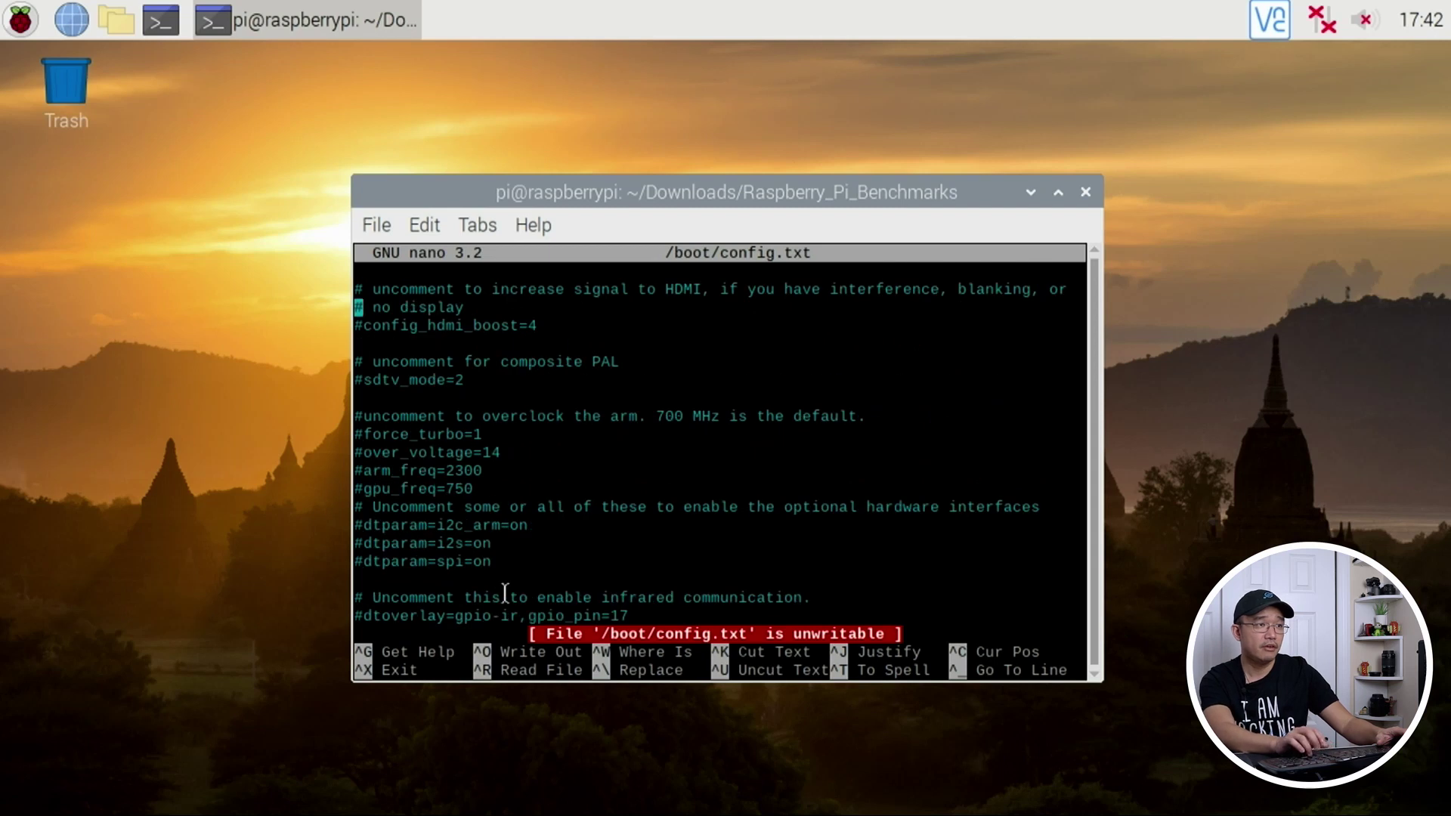
{"action": "key", "text": "Delete"}
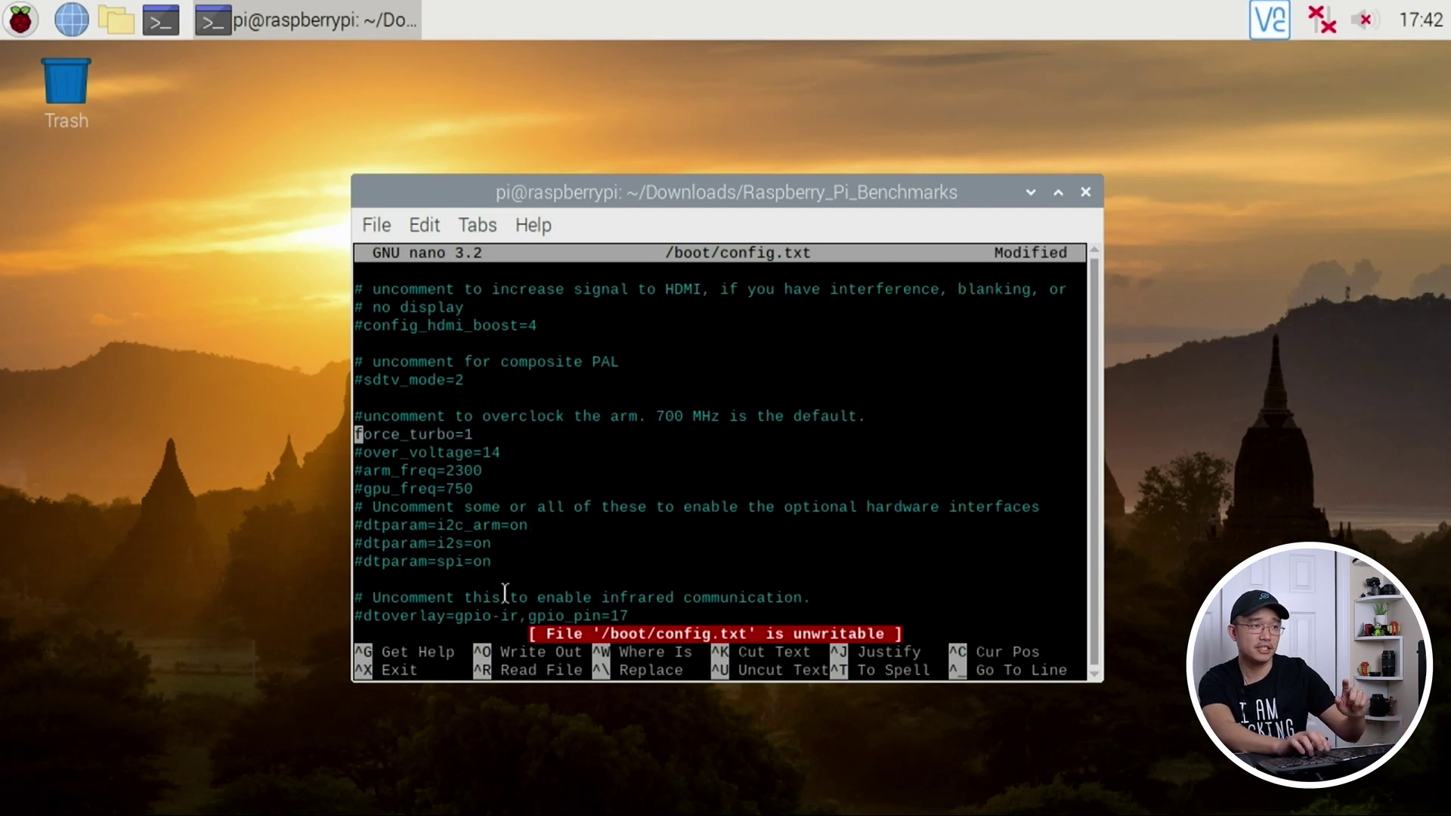
{"action": "key", "text": "Down"}
{"action": "key", "text": "Delete"}
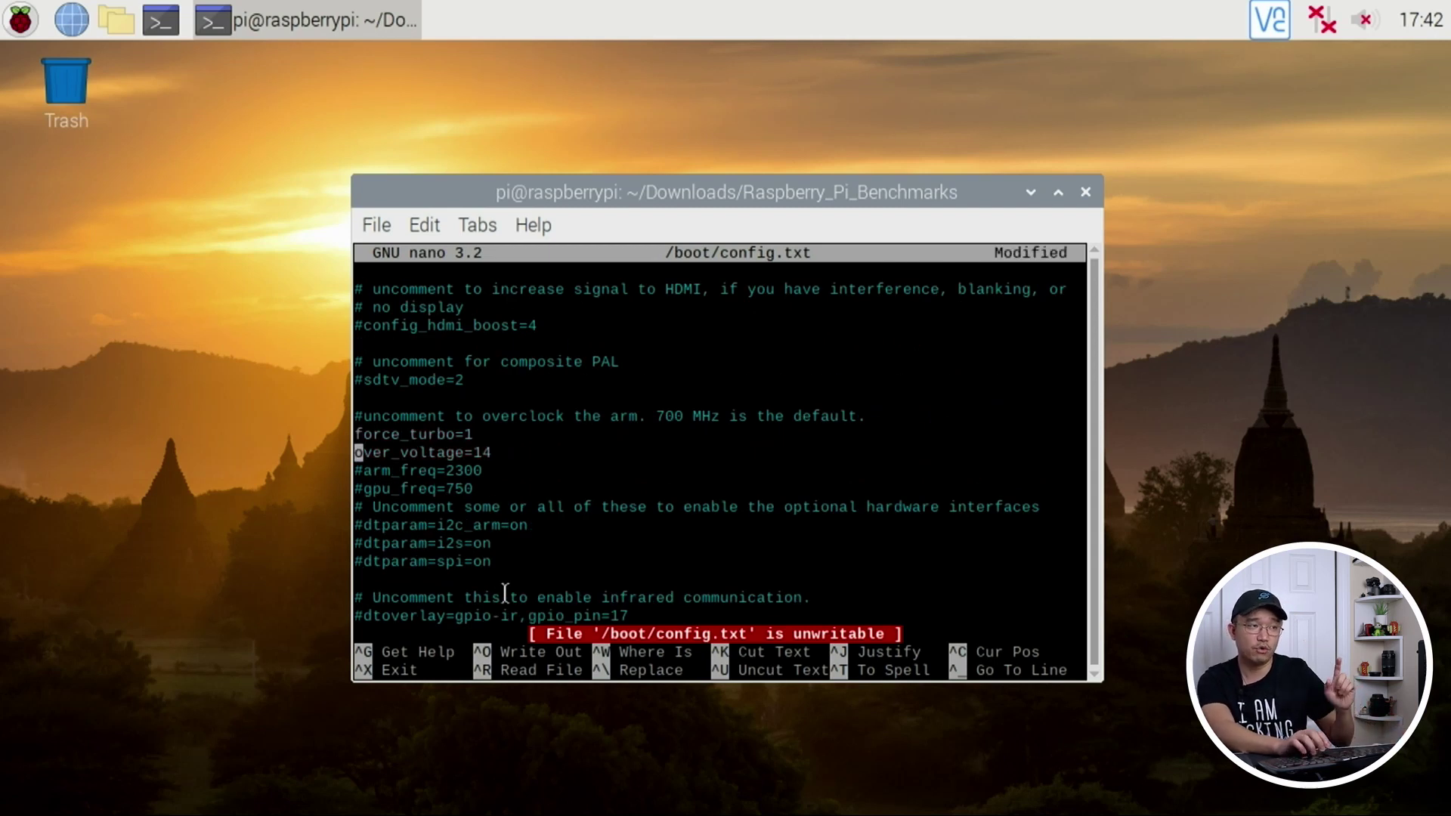
{"action": "key", "text": "Down"}
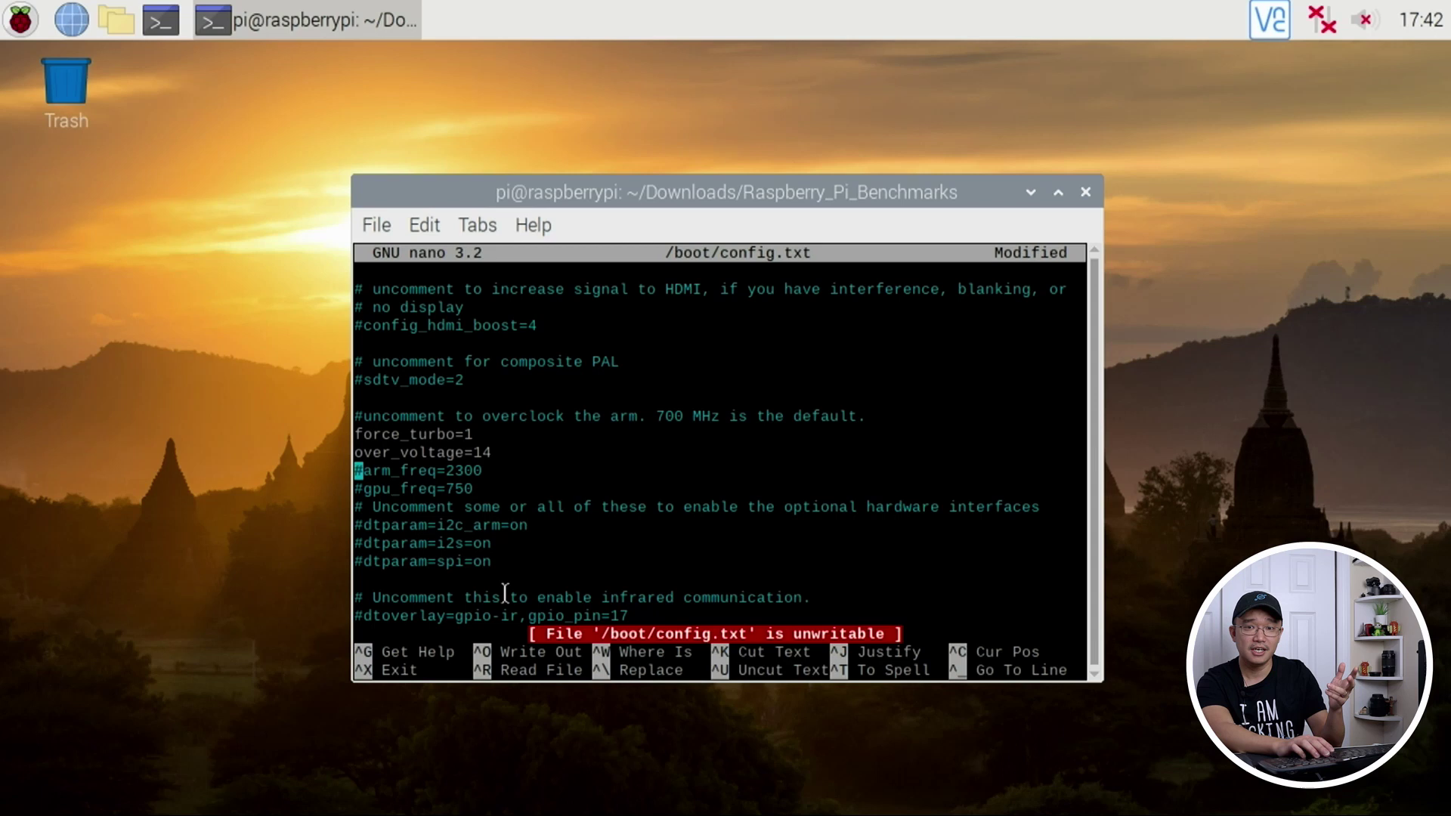
{"action": "key", "text": "Delete"}
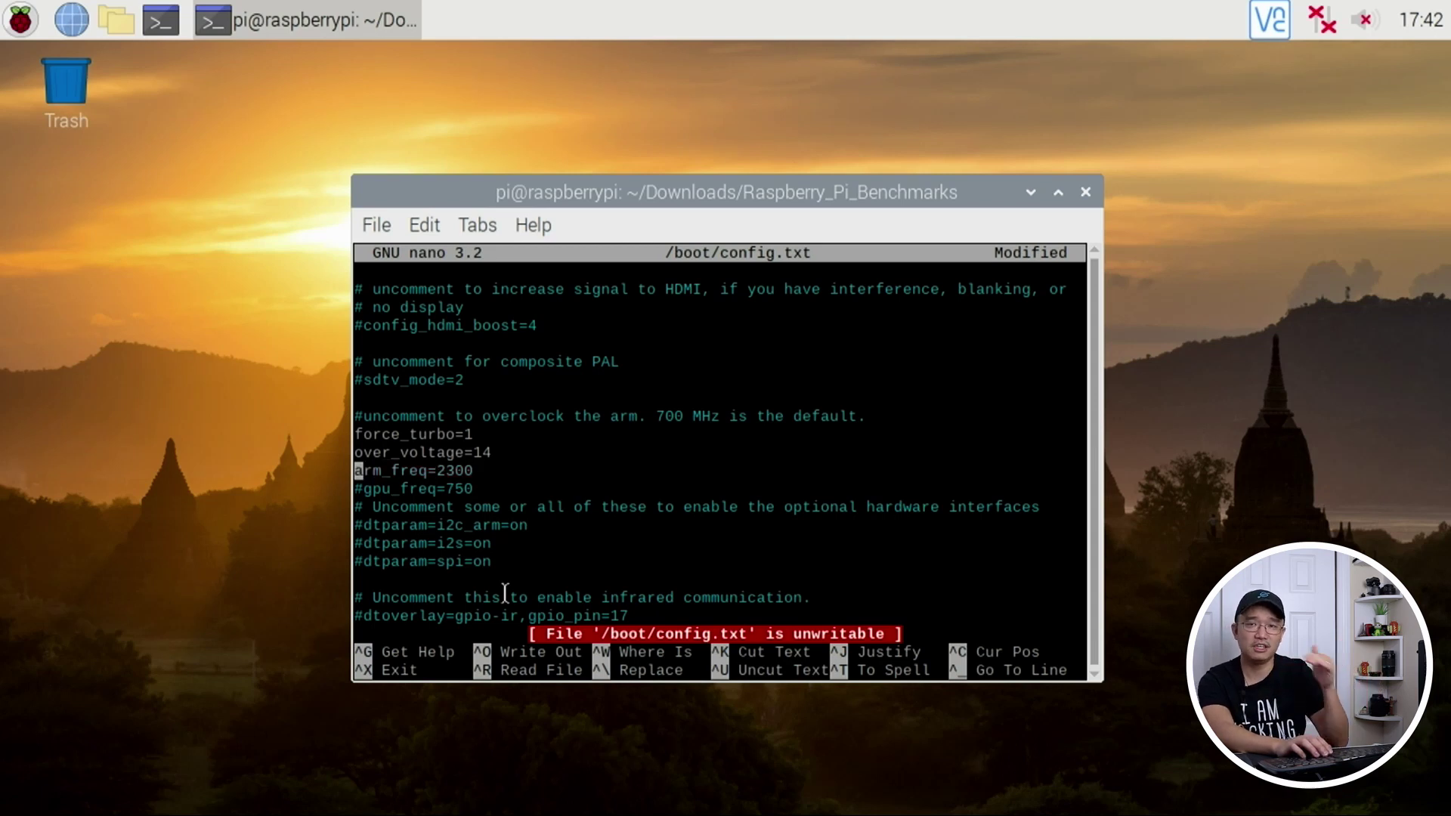
{"action": "key", "text": "Down"}
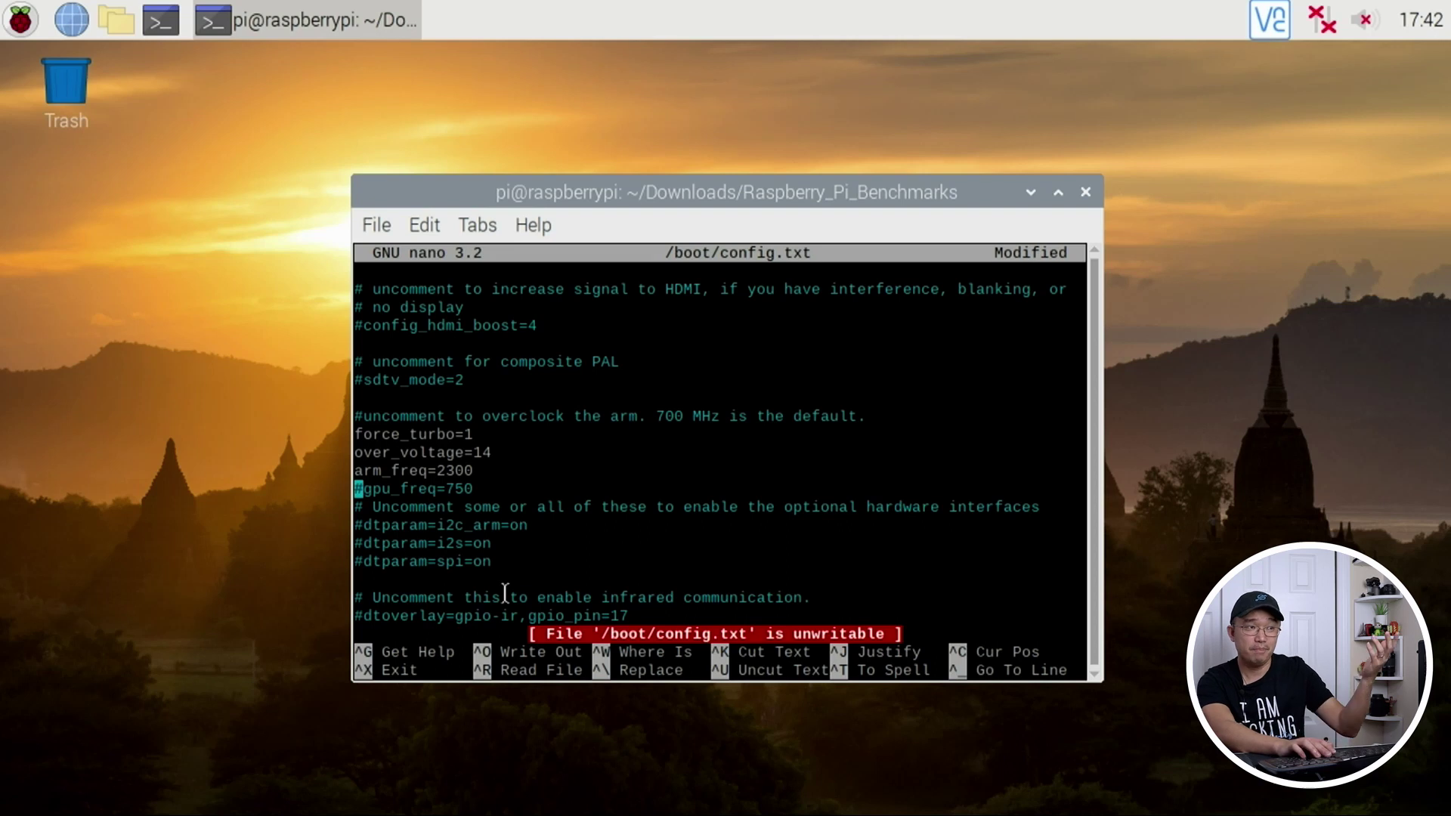
{"action": "key", "text": "Delete"}
{"action": "key", "text": "Up"}
{"action": "key", "text": "Up"}
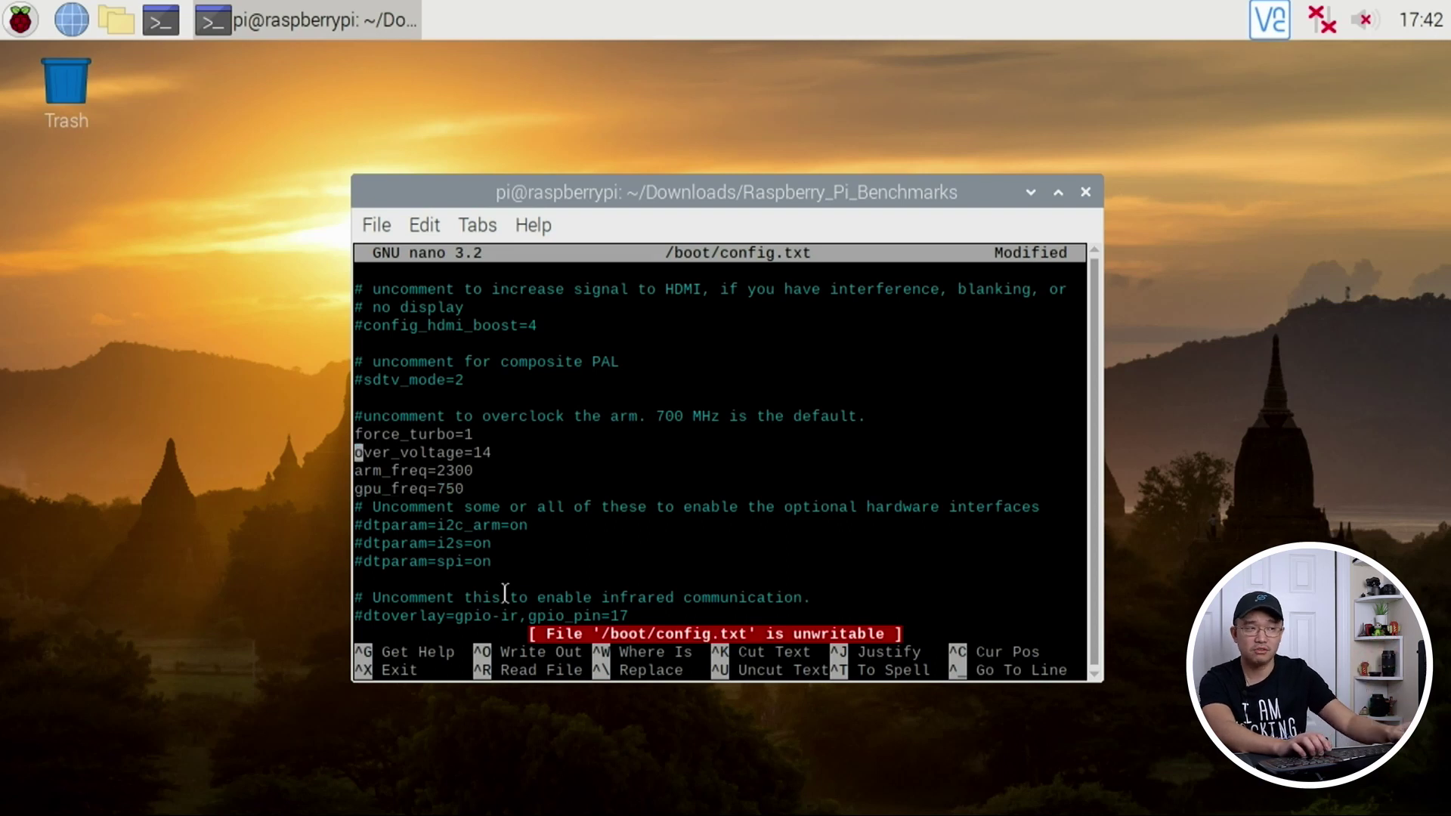
{"action": "key", "text": "Down"}
{"action": "key", "text": "Up"}
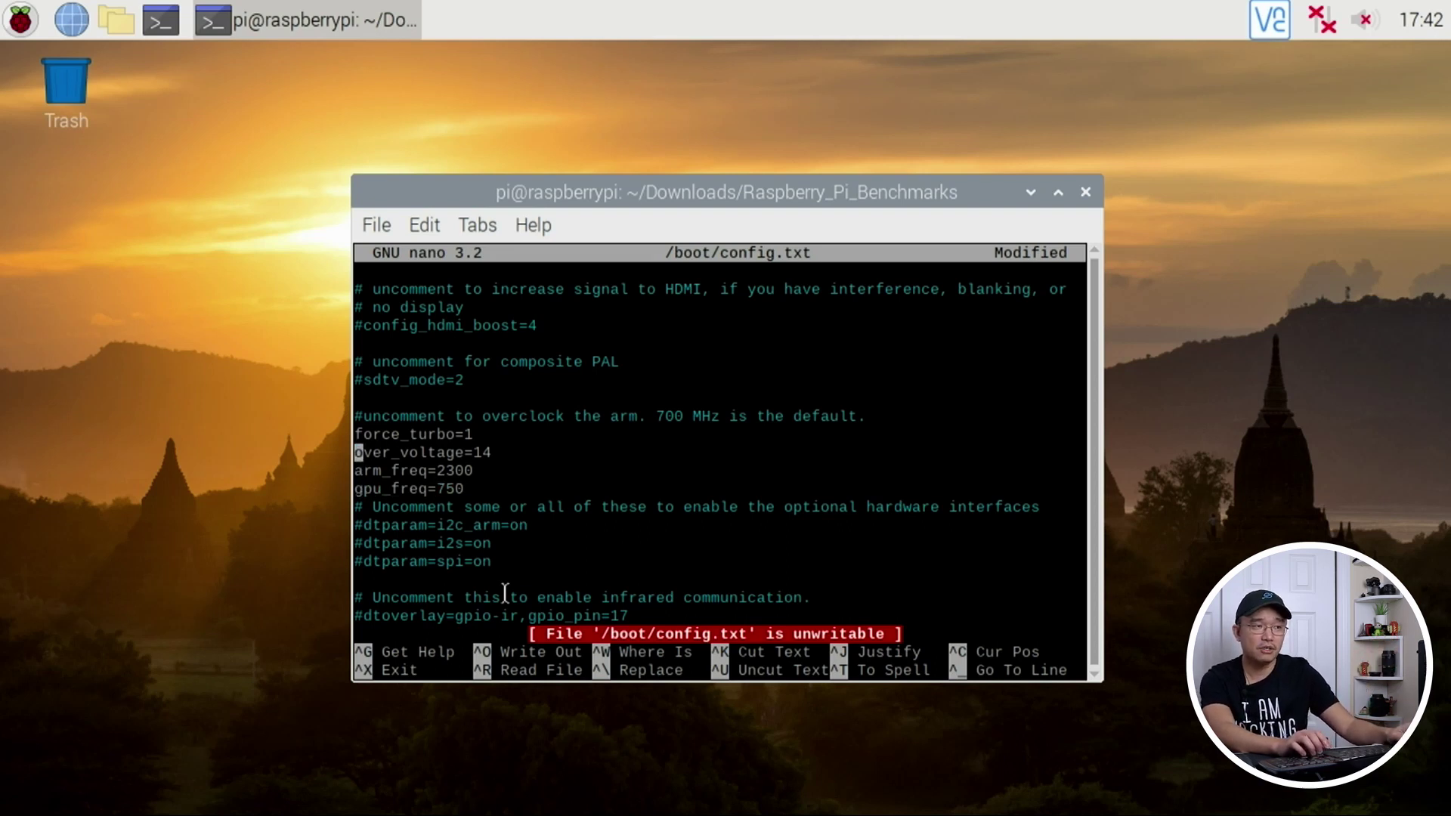
{"action": "key", "text": "Down"}
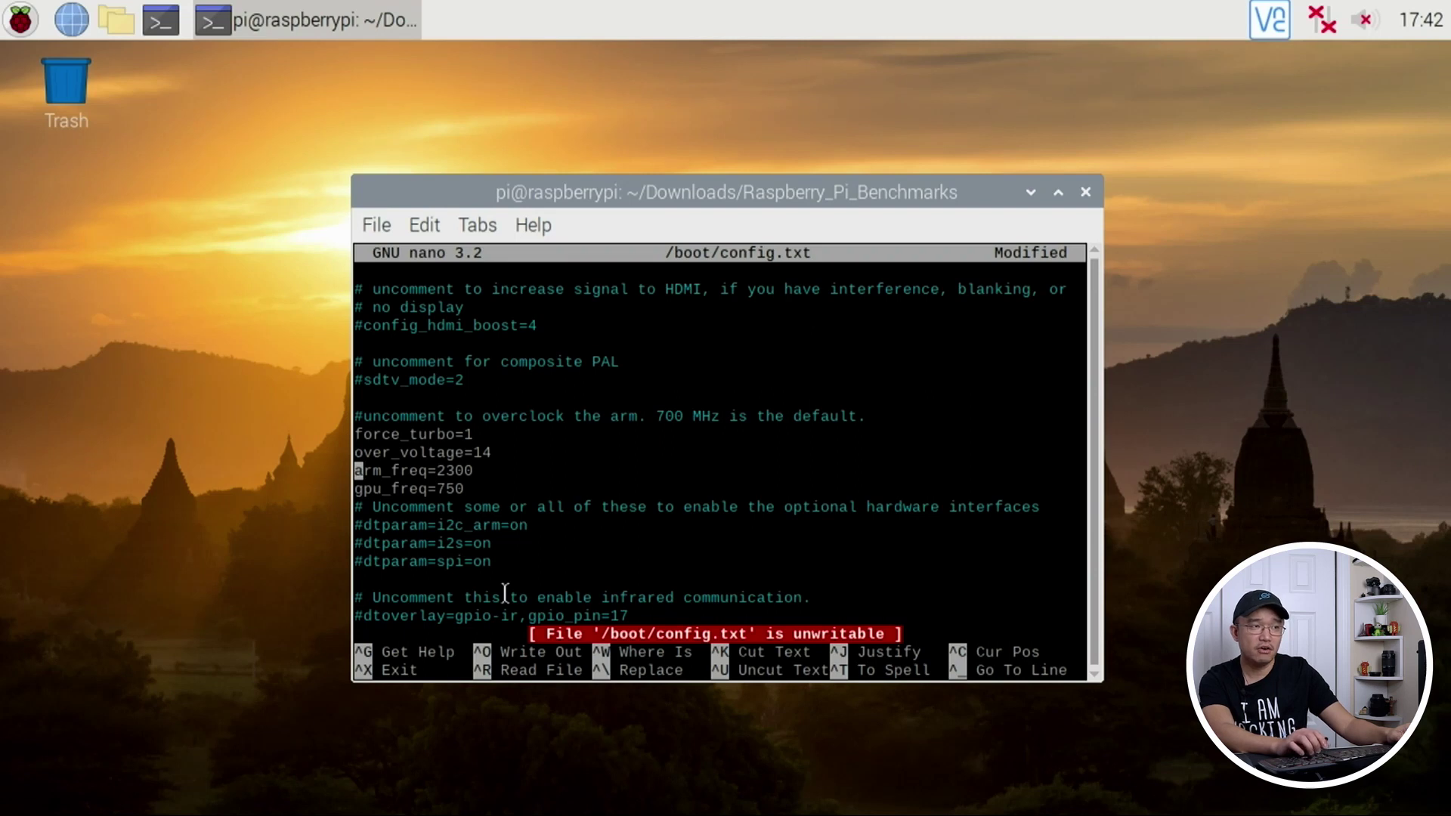
{"action": "key", "text": "Down"}
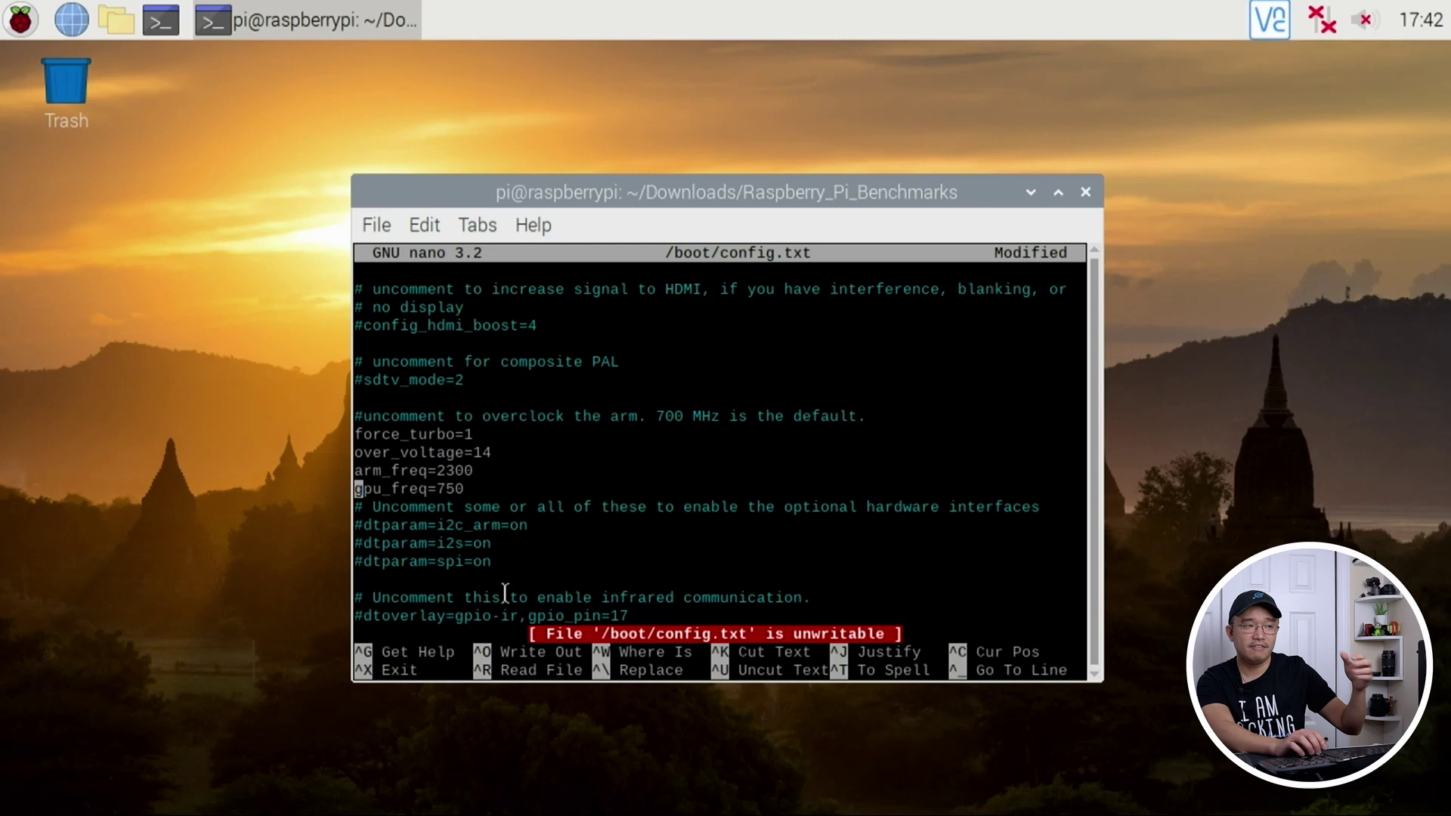
{"action": "key", "text": "End"}
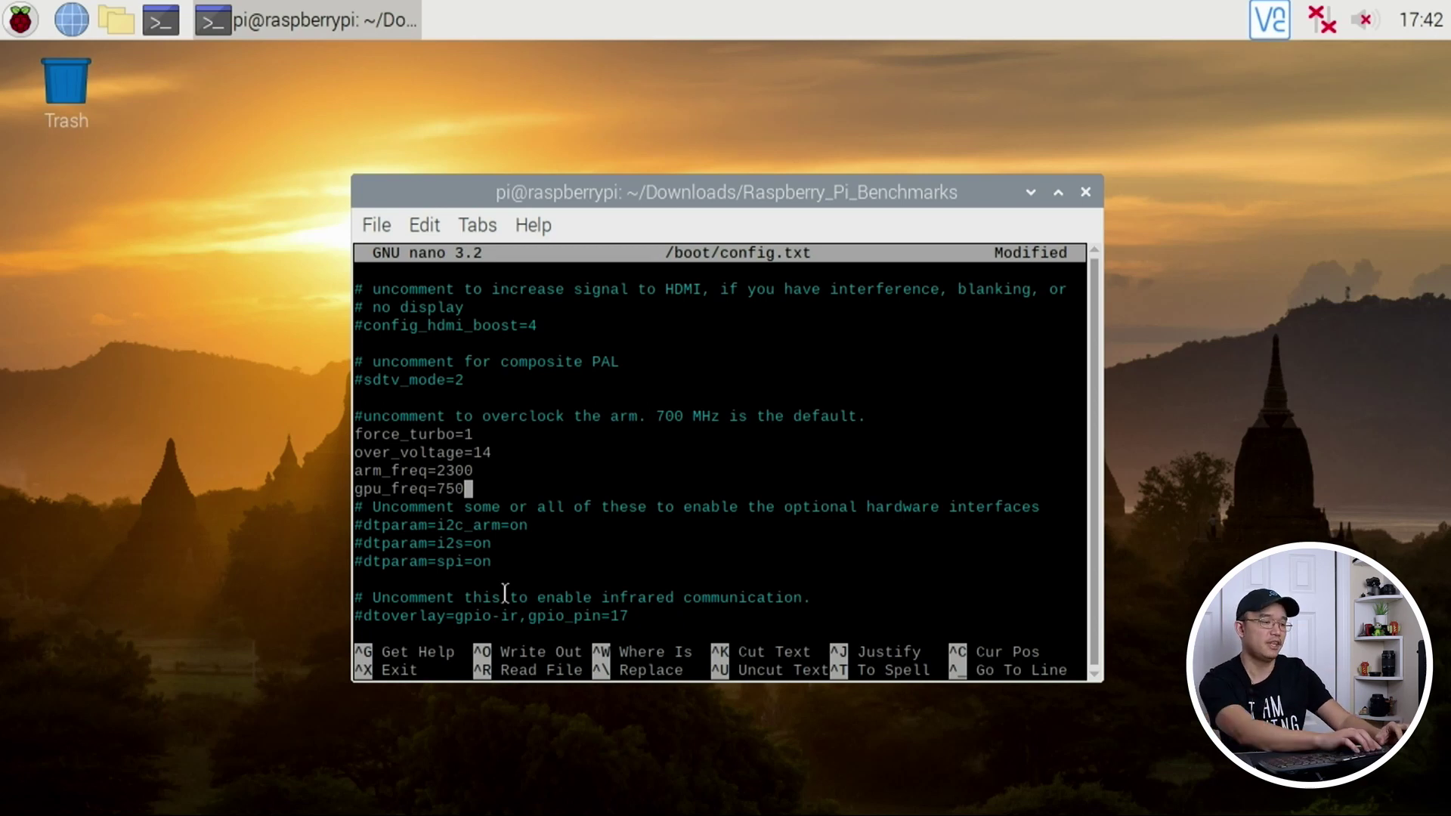
Step: Try saving config.txt, which fails with Permission denied
{"action": "key", "text": "ctrl+x"}
{"action": "key", "text": "y"}
{"action": "key", "text": "Return"}
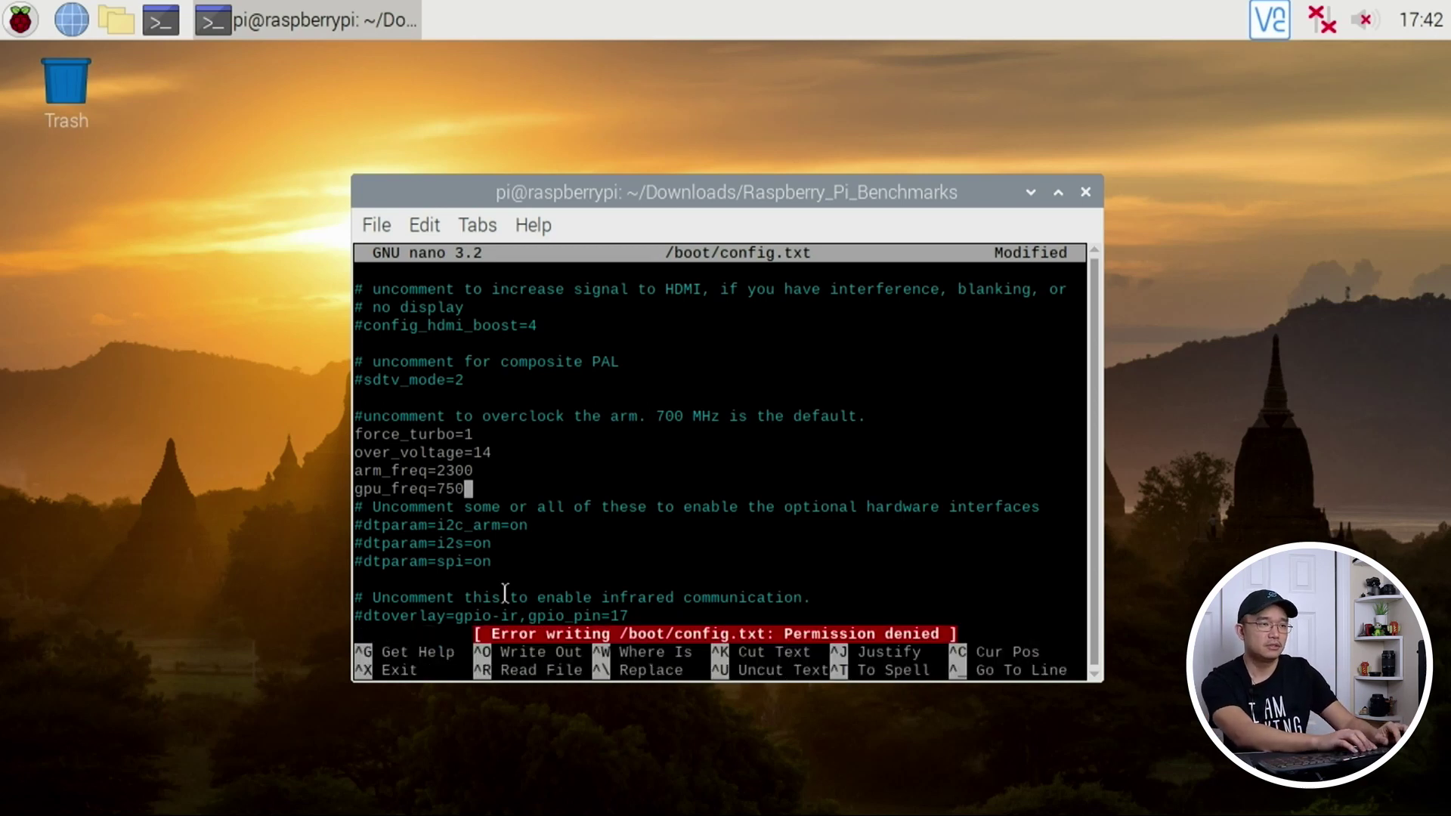
Step: Quit nano and reopen /boot/config.txt as root with sudo !!
{"action": "key", "text": "ctrl+x"}
{"action": "type", "text": "nsudo !!"}
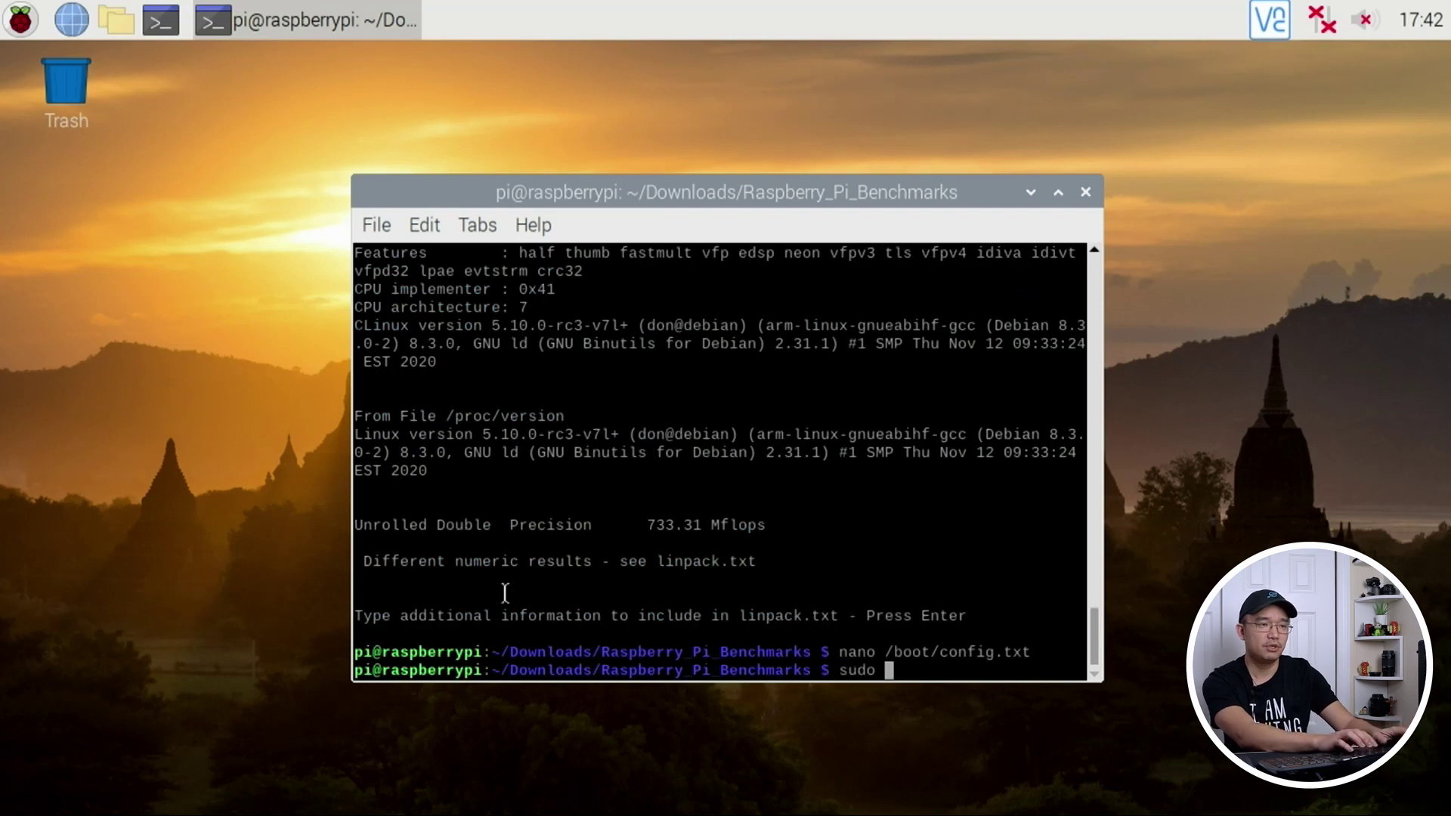
{"action": "key", "text": "Return"}
Step: Uncomment force_turbo=1, over_voltage=14, arm_freq=2300 and gpu_freq=750 in the root editor
{"action": "key", "text": "Page_Down"}
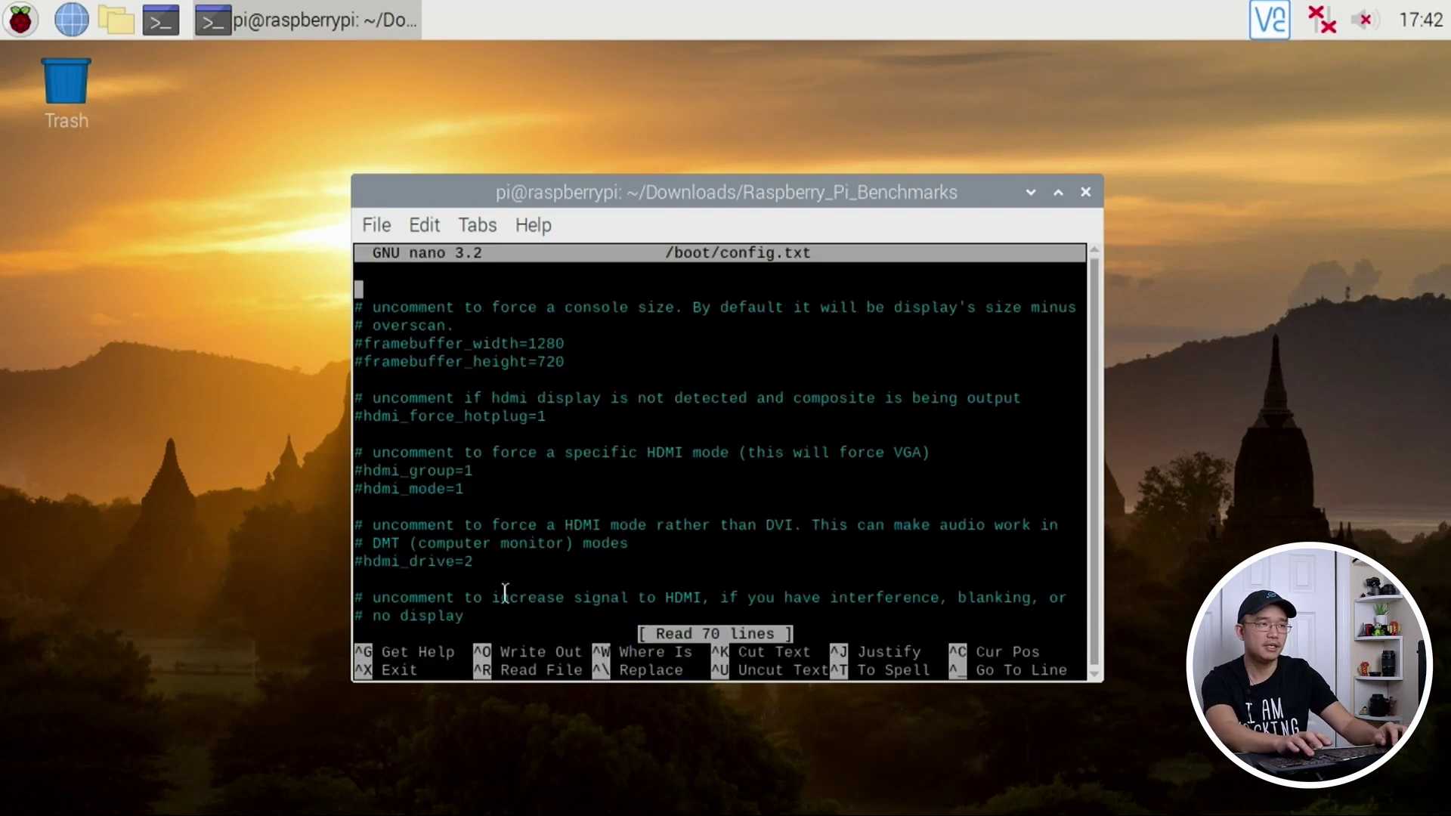
{"action": "key", "text": "Page_Down"}
{"action": "key", "text": "Page_Down"}
{"action": "key", "text": "Up"}
{"action": "key", "text": "Up"}
{"action": "key", "text": "Up"}
{"action": "key", "text": "Up"}
{"action": "key", "text": "Up"}
{"action": "key", "text": "Up"}
{"action": "key", "text": "Up"}
{"action": "key", "text": "Up"}
{"action": "key", "text": "Up"}
{"action": "key", "text": "Up"}
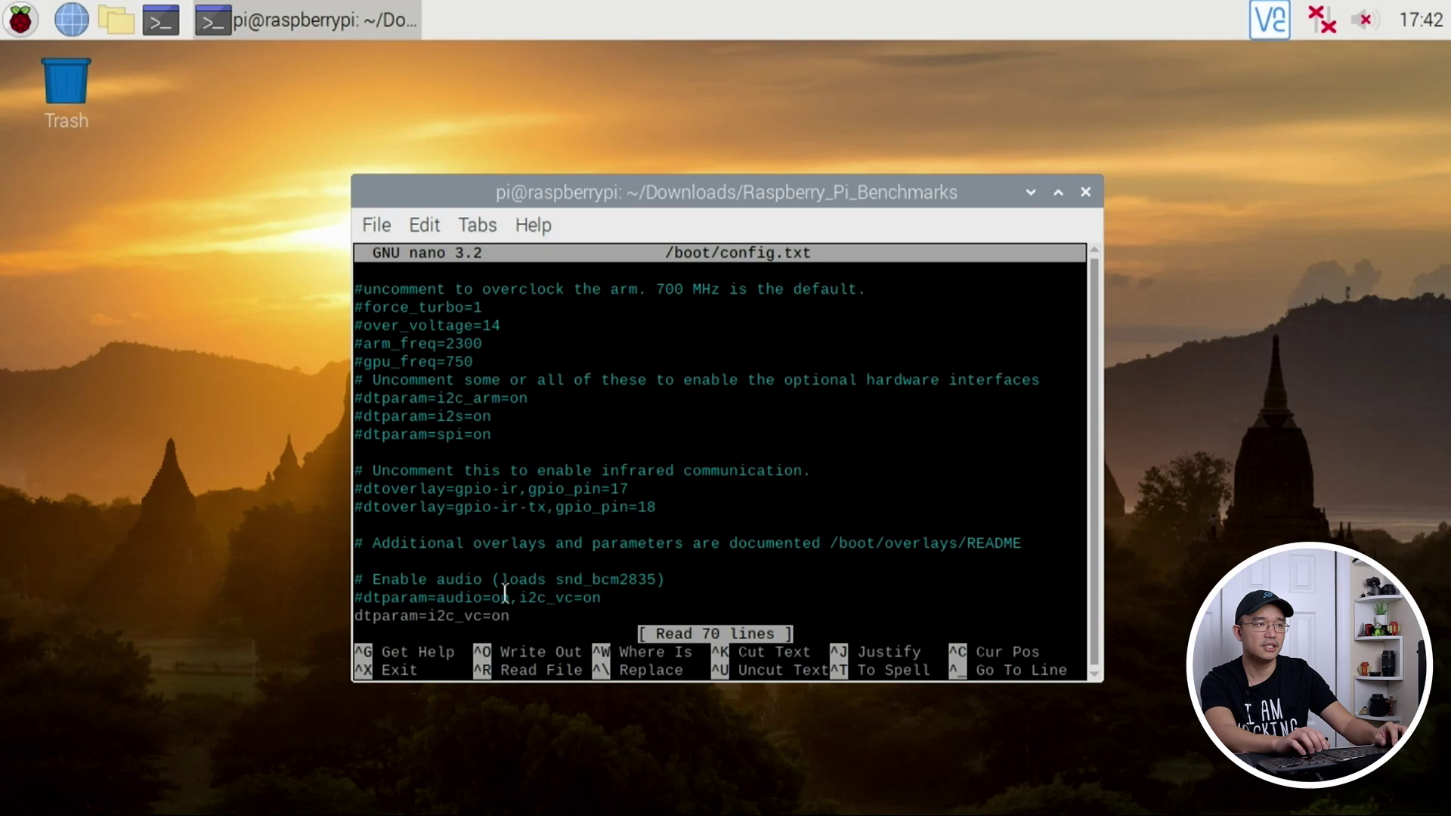
{"action": "key", "text": "Down"}
{"action": "key", "text": "Down"}
{"action": "key", "text": "Up"}
{"action": "key", "text": "Delete"}
{"action": "key", "text": "Down"}
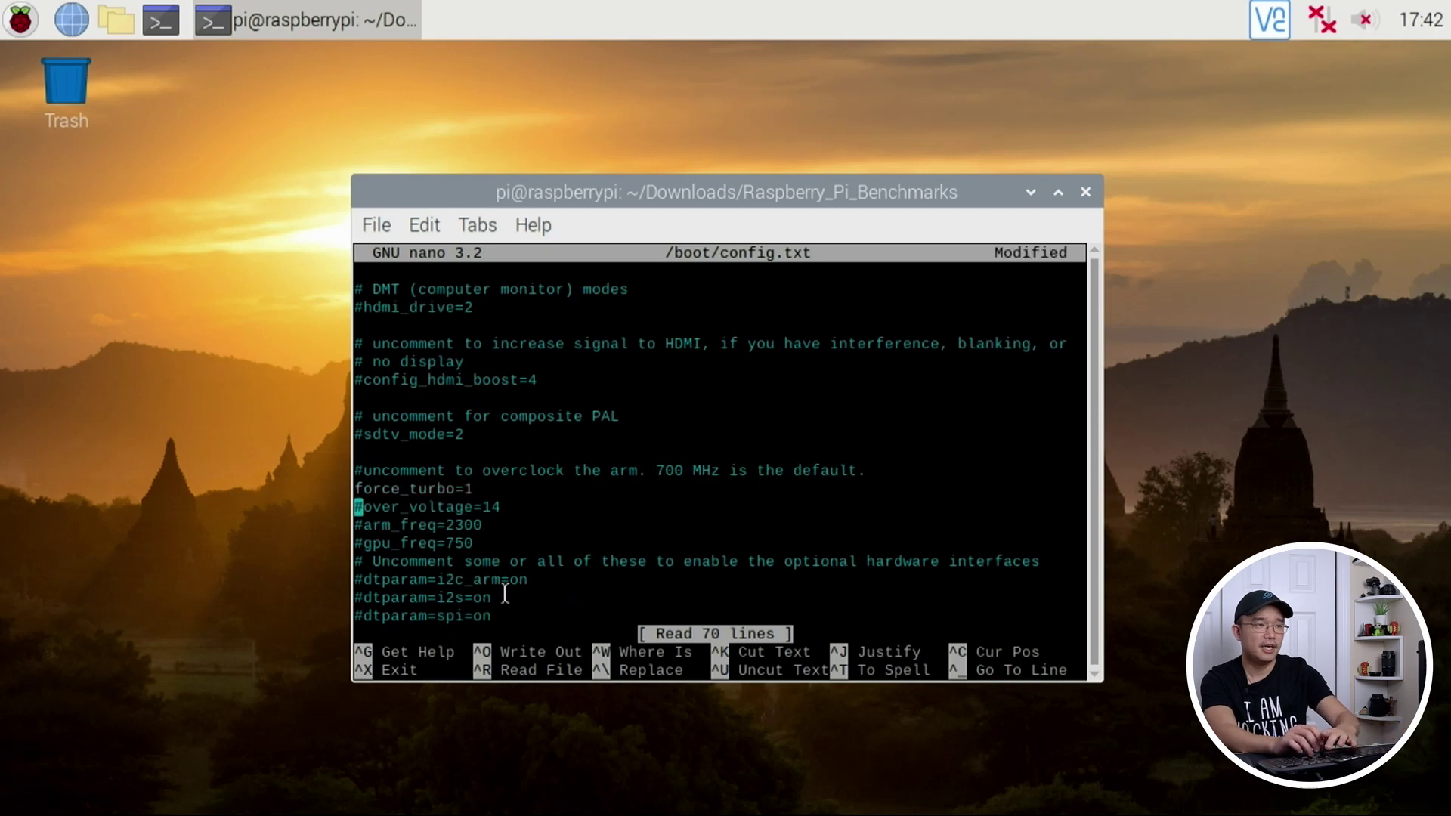
{"action": "key", "text": "Delete"}
{"action": "key", "text": "Down"}
{"action": "key", "text": "Delete"}
{"action": "key", "text": "Down"}
{"action": "key", "text": "Delete"}
Step: Save config.txt and restart the Pi with sudo reboot
{"action": "key", "text": "ctrl+x"}
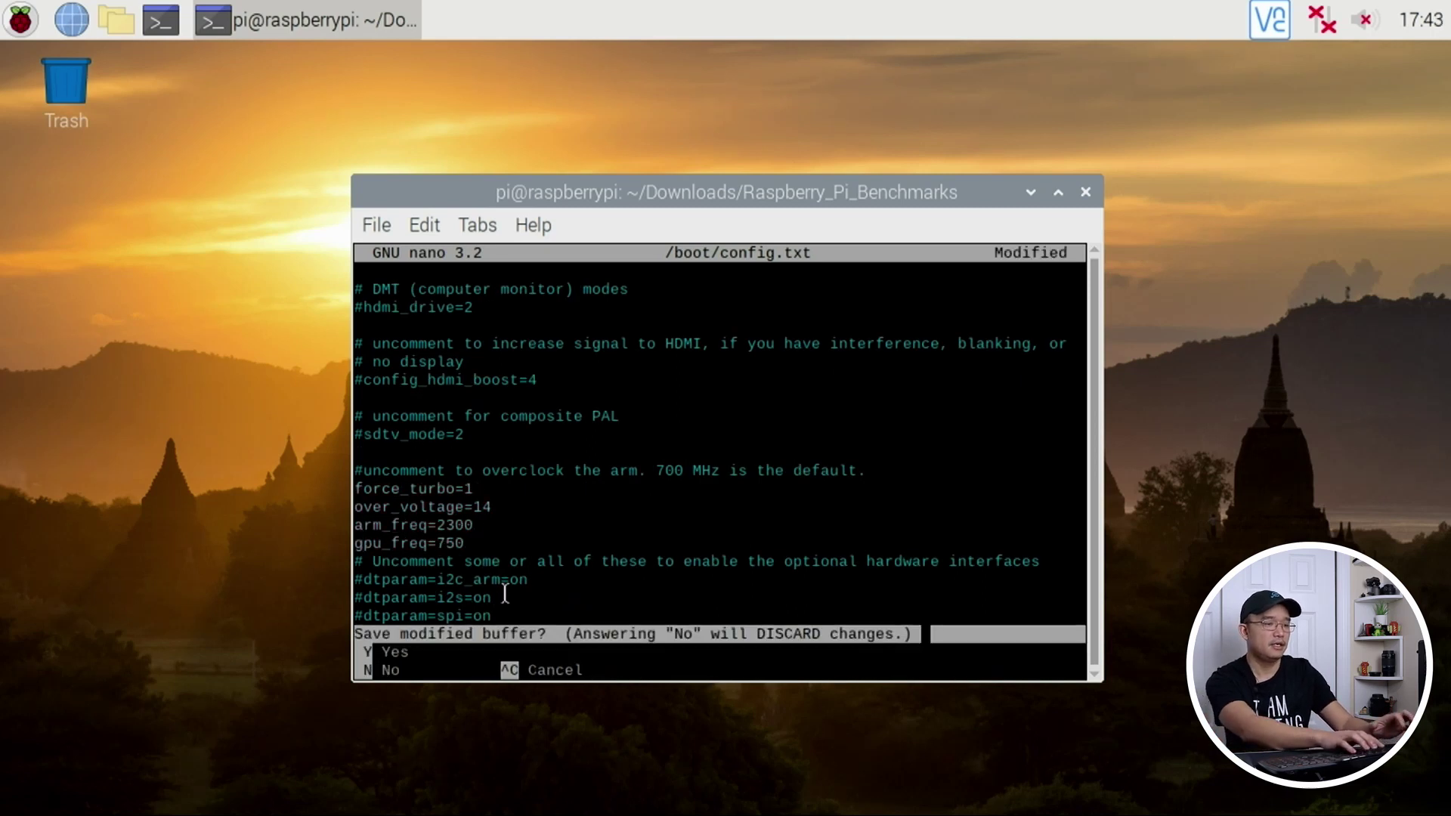
{"action": "key", "text": "y"}
{"action": "key", "text": "Return"}
{"action": "type", "text": "sudo reboot"}
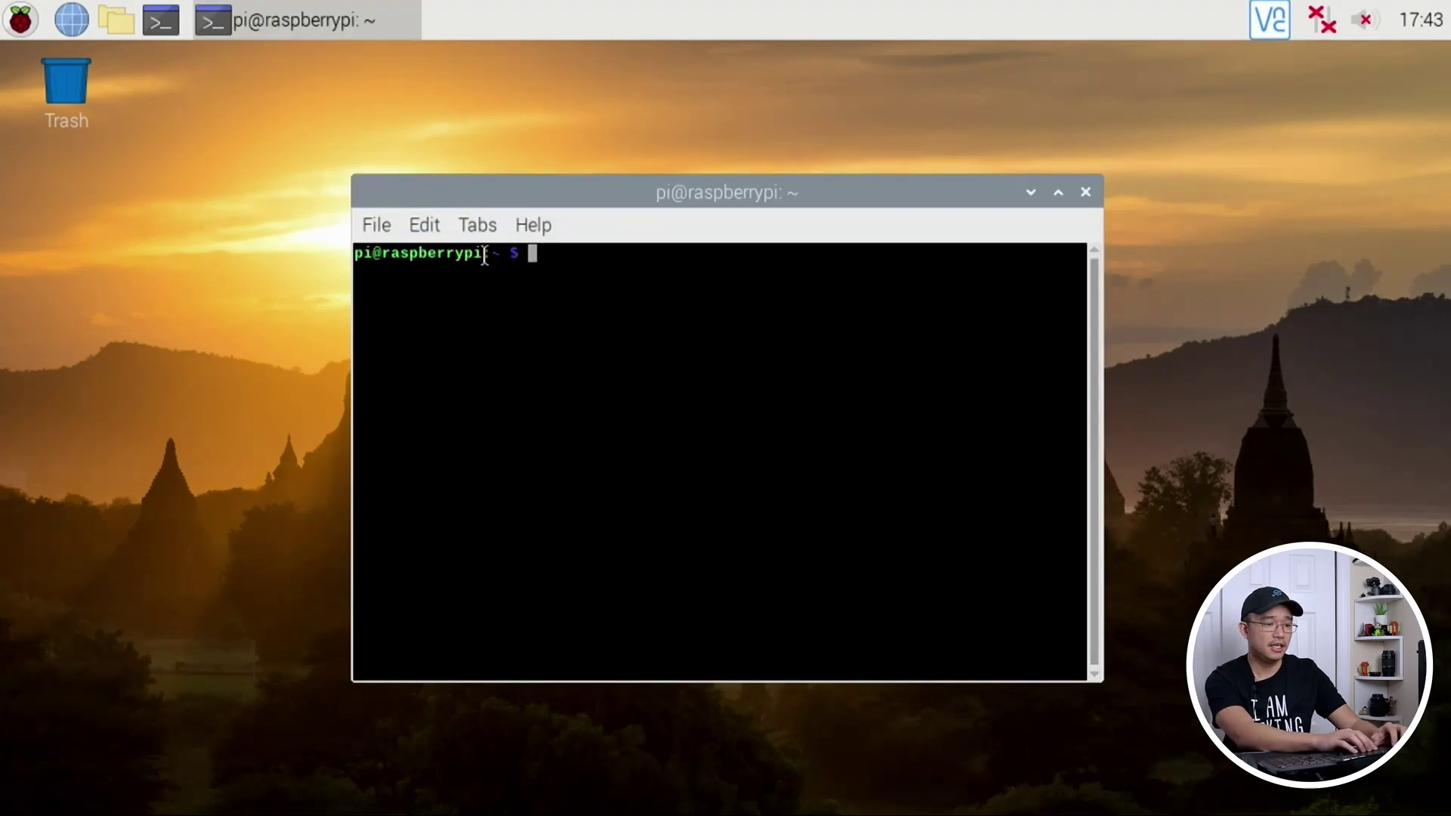
Step: Run lscpu and vcgencmd measure_clock arm, confirming frequency(48) at about 2300 MHz
{"action": "type", "text": "lscpu"}
{"action": "key", "text": "Return"}
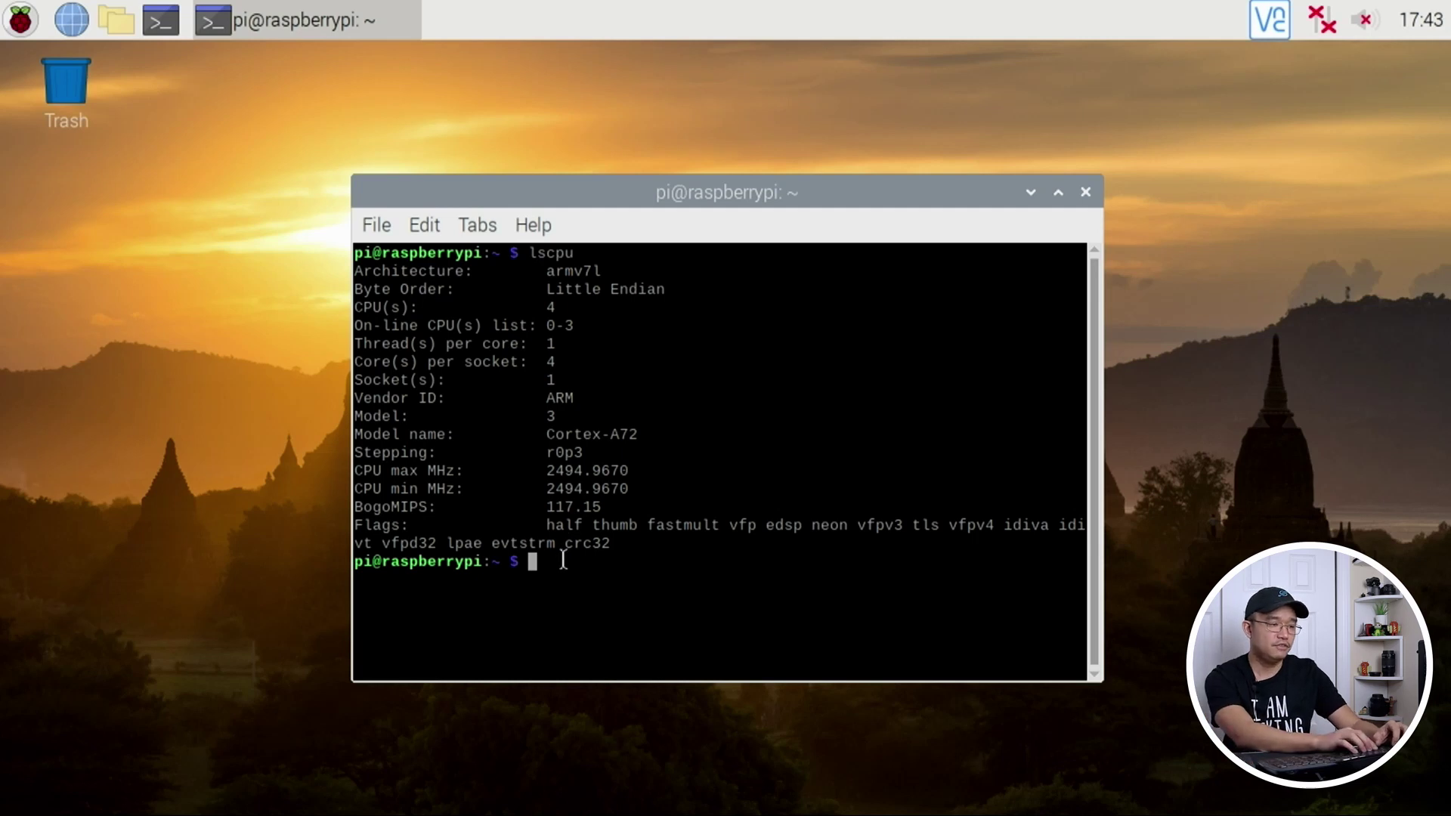
{"action": "type", "text": "vcgencm"}
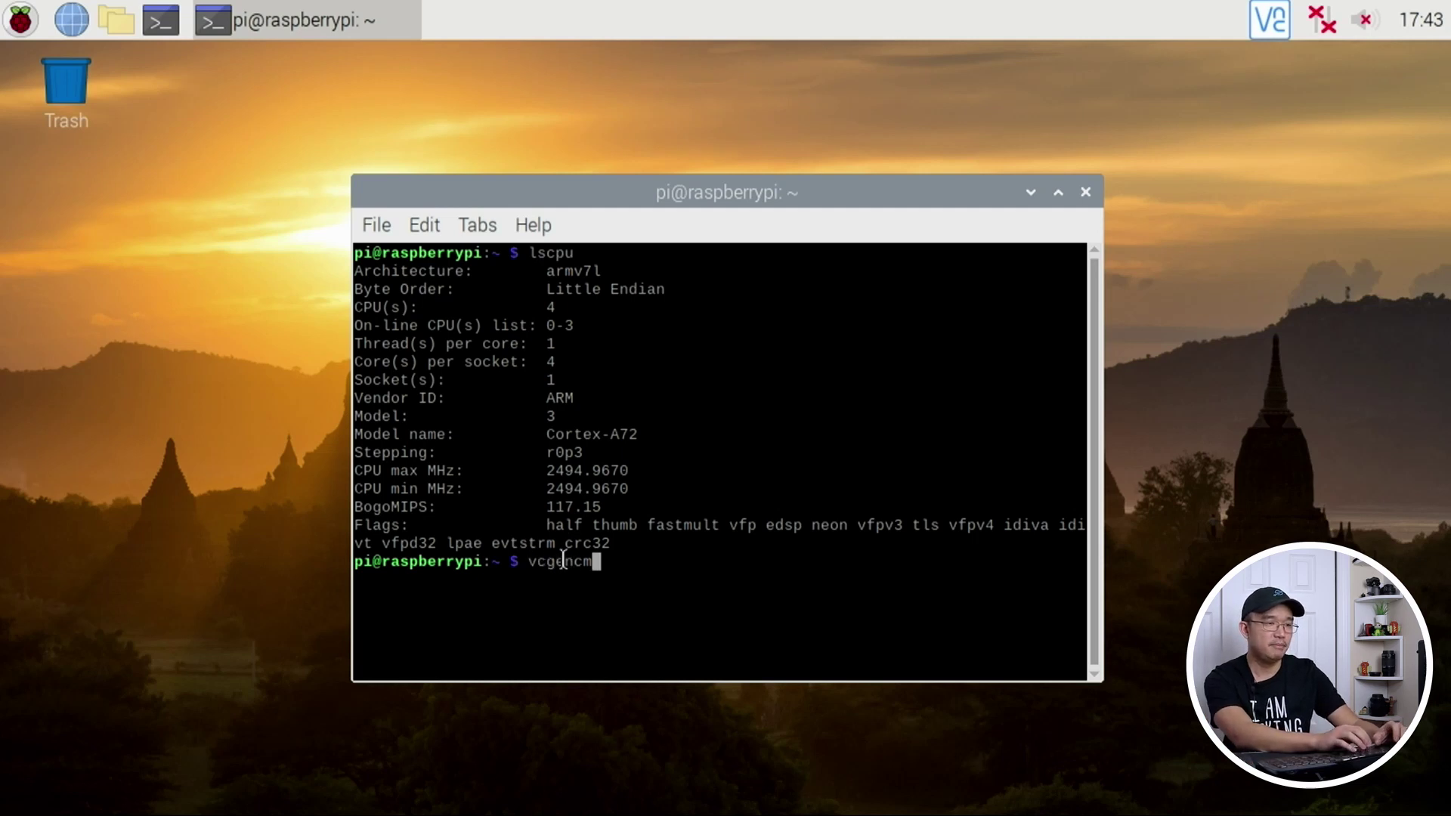
{"action": "type", "text": "d measure"}
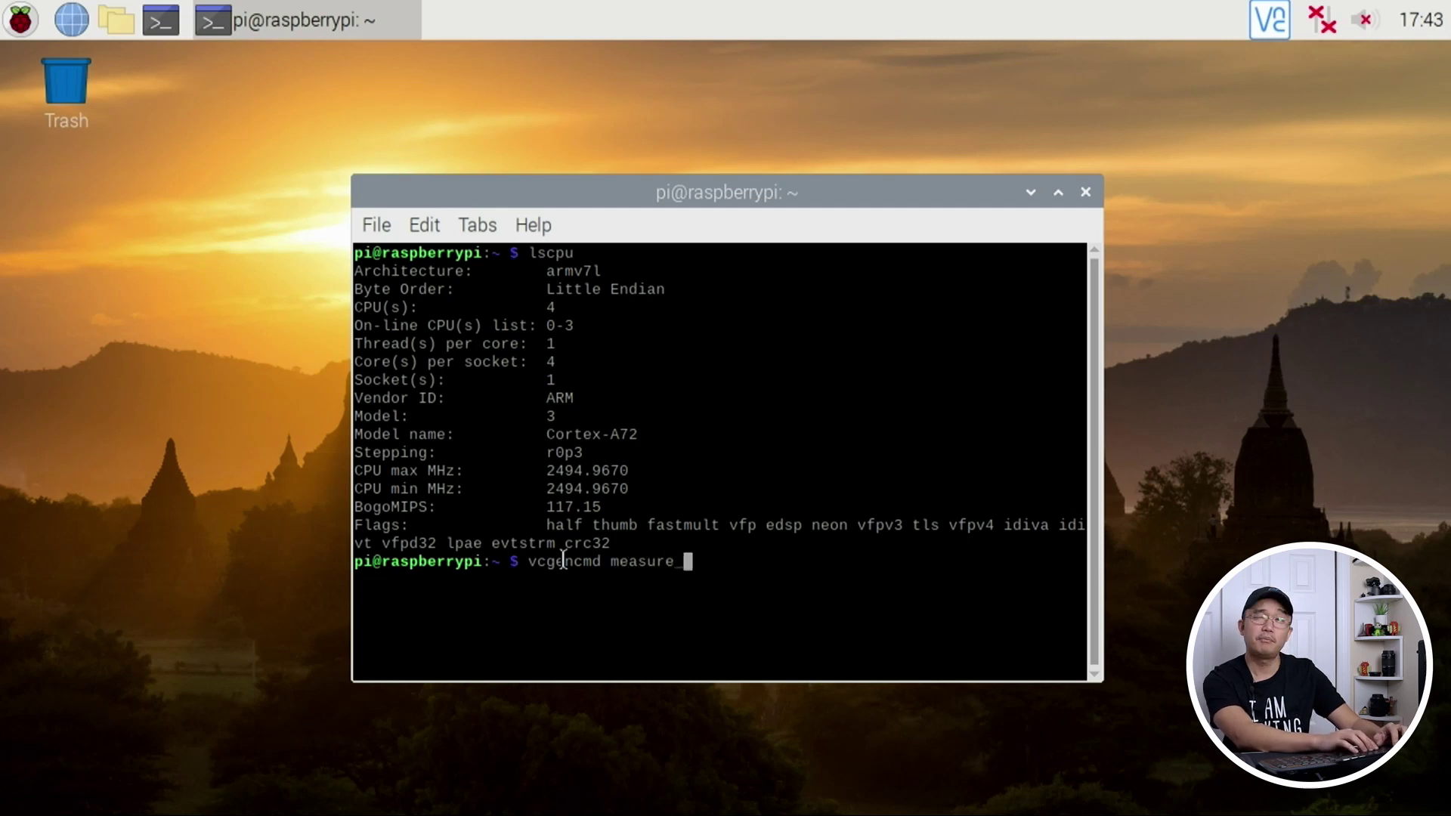
{"action": "type", "text": "_clock "}
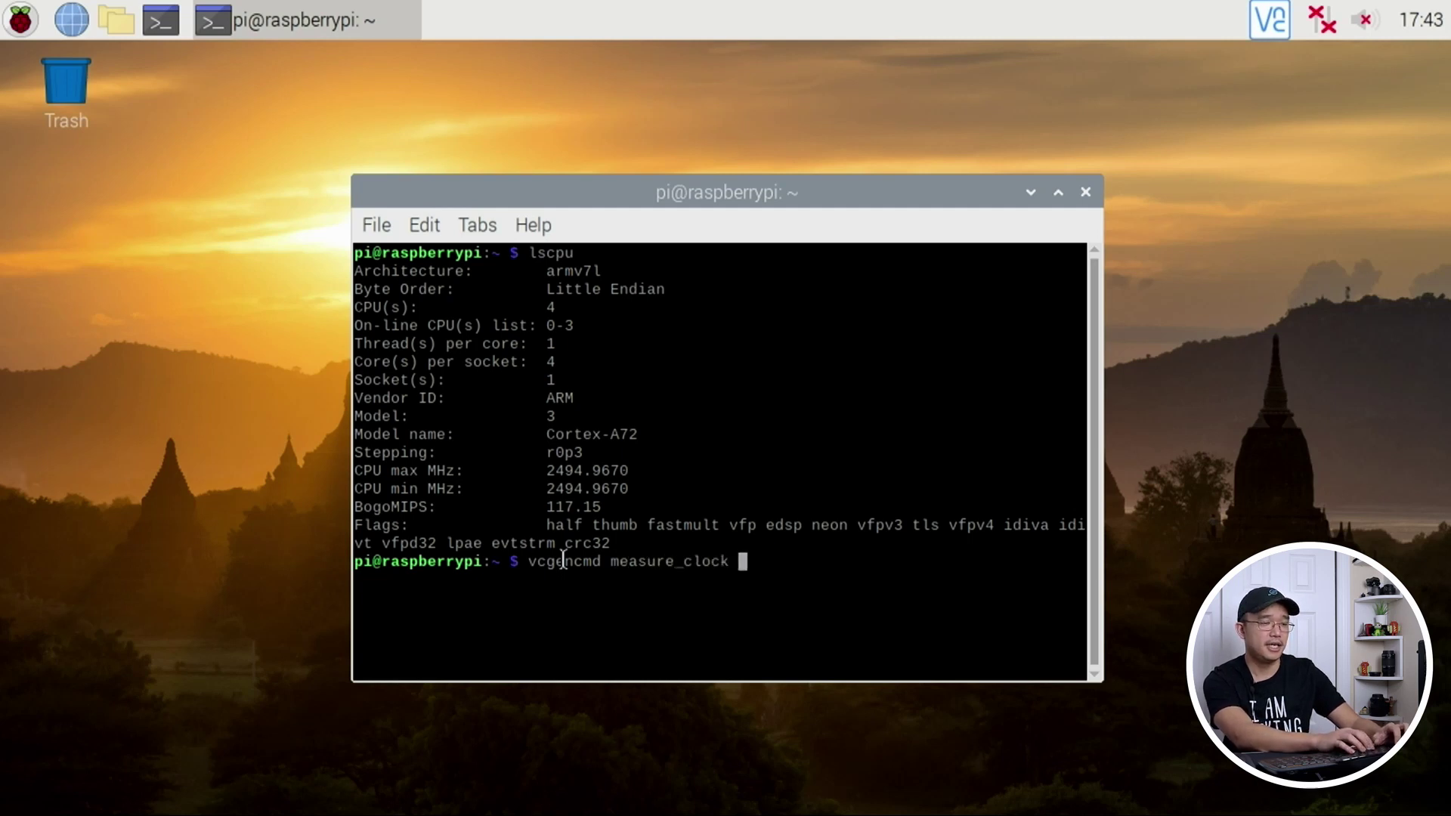
{"action": "type", "text": "arm"}
{"action": "key", "text": "Return"}
{"action": "key", "text": "Up"}
{"action": "key", "text": "Down"}
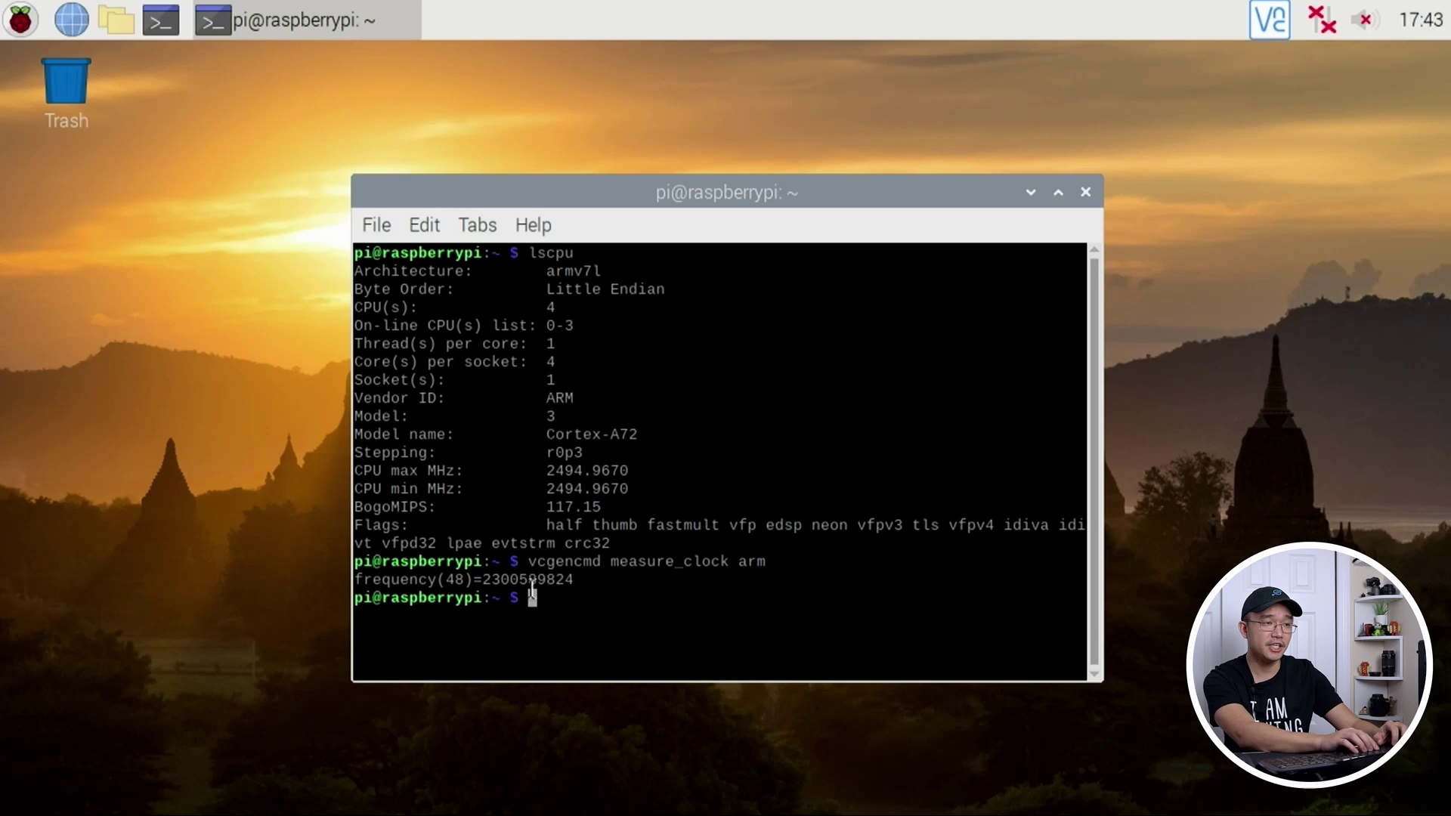
Step: Rerun ./linpackPiA7 from Downloads/Raspberry_Pi_Benchmarks and mark the 1152.16 Mflops result
{"action": "type", "text": "cd Dow"}
{"action": "key", "text": "Tab"}
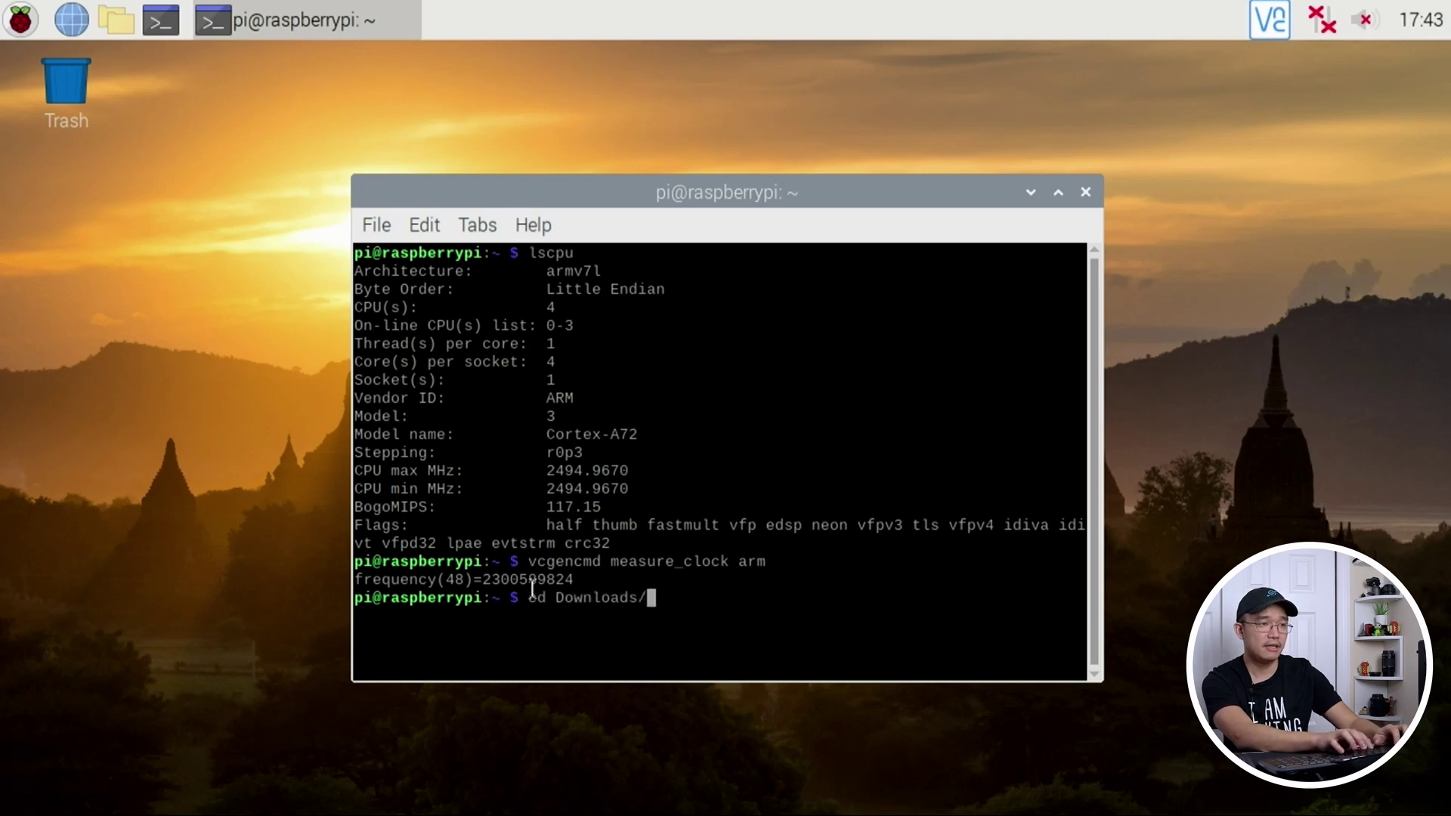
{"action": "key", "text": "Return"}
{"action": "type", "text": "cd Rasp"}
{"action": "key", "text": "Tab"}
{"action": "key", "text": "Return"}
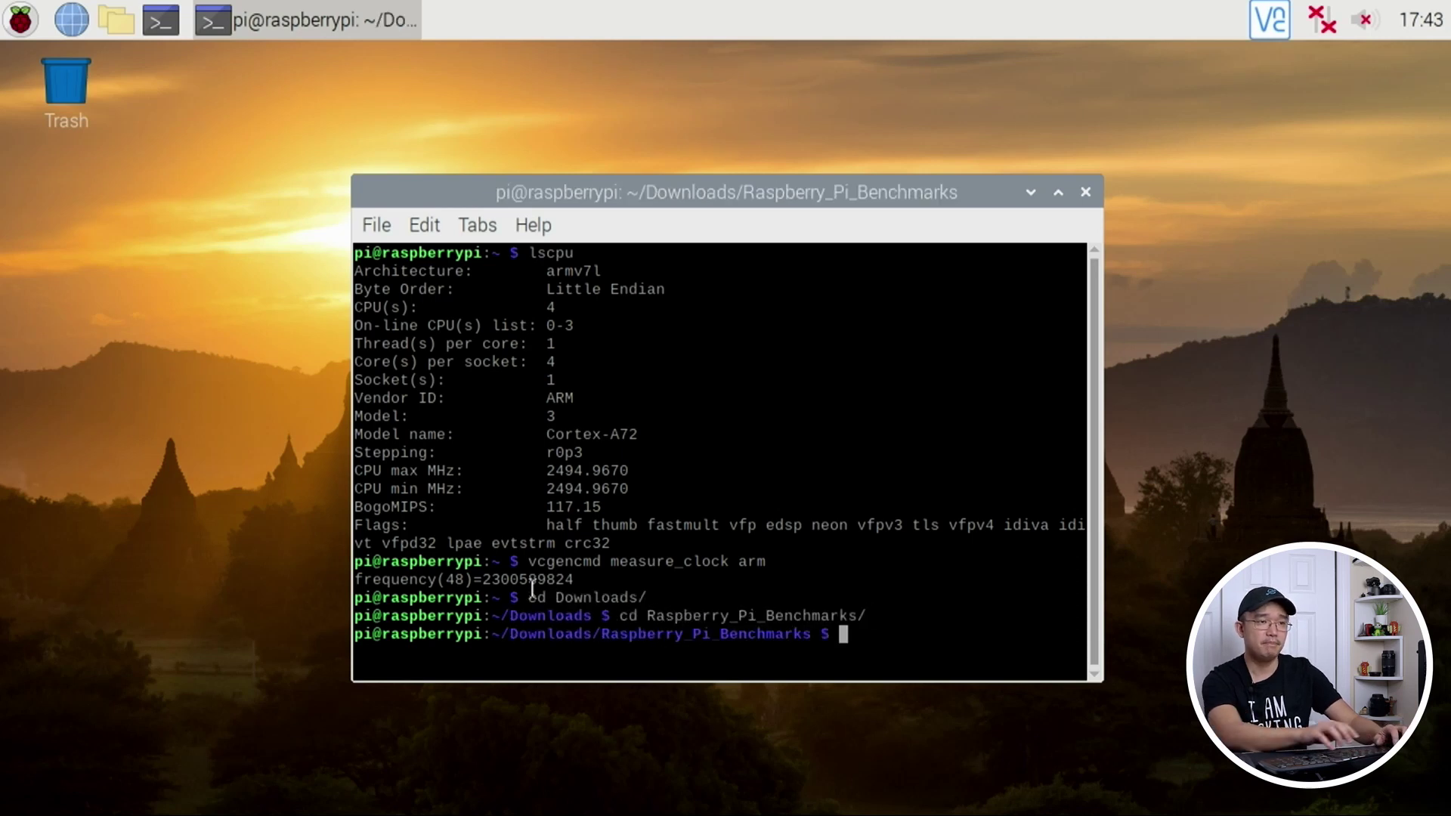
{"action": "type", "text": "./lin"}
{"action": "key", "text": "Tab"}
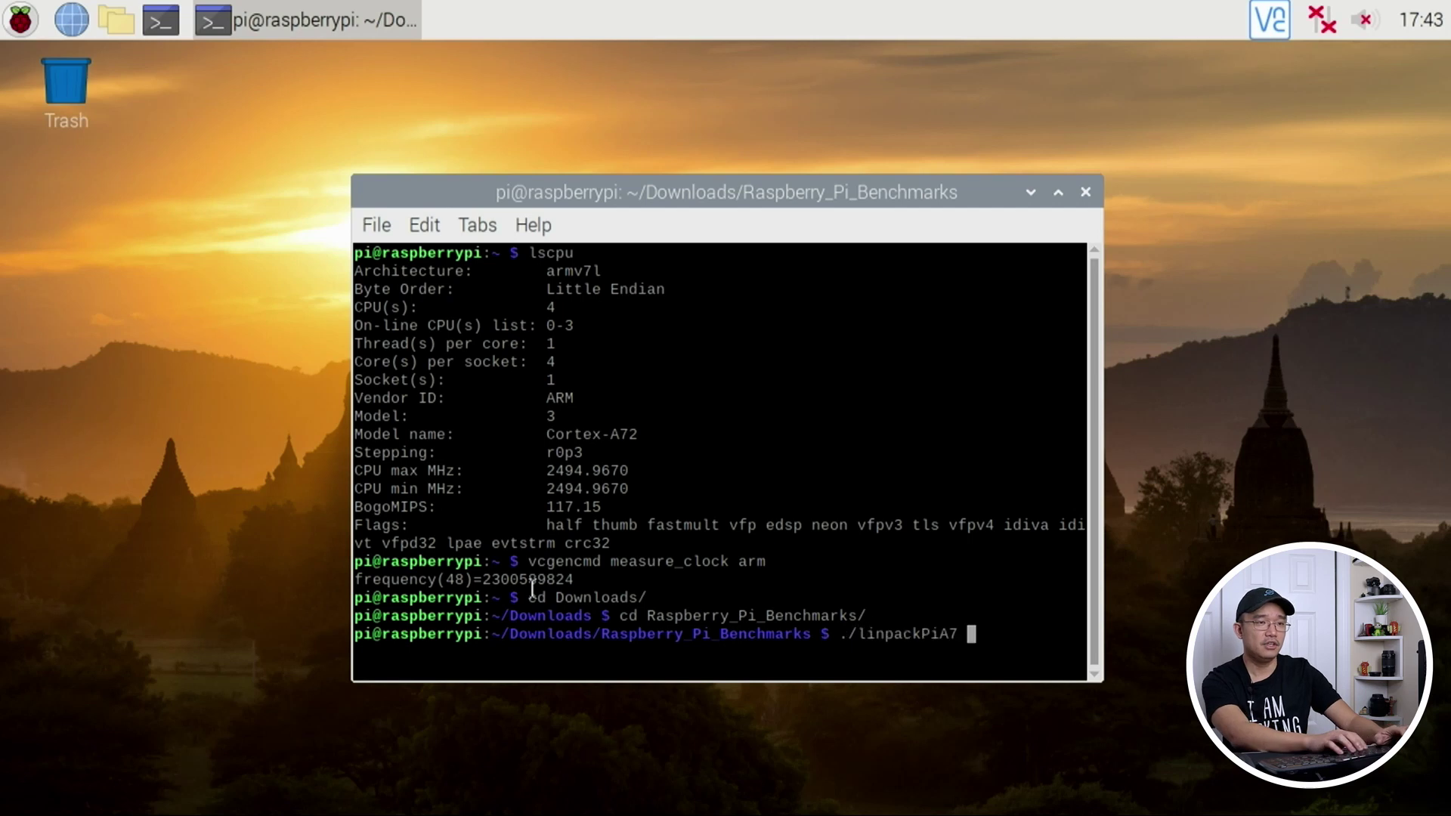
{"action": "key", "text": "Return"}
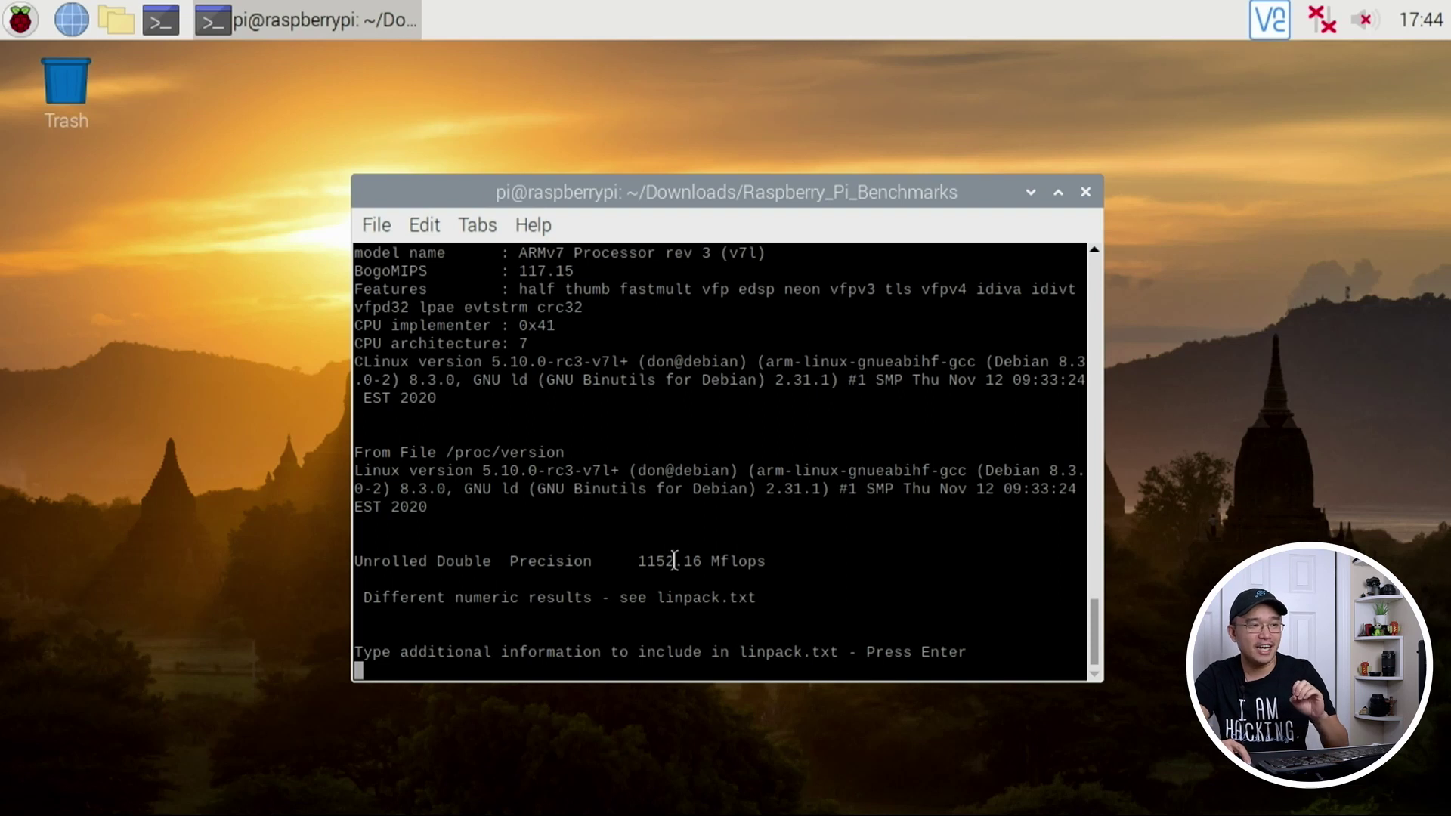
{"action": "left_click_drag", "start_coordinate": [675, 561], "coordinate": [635, 567]}
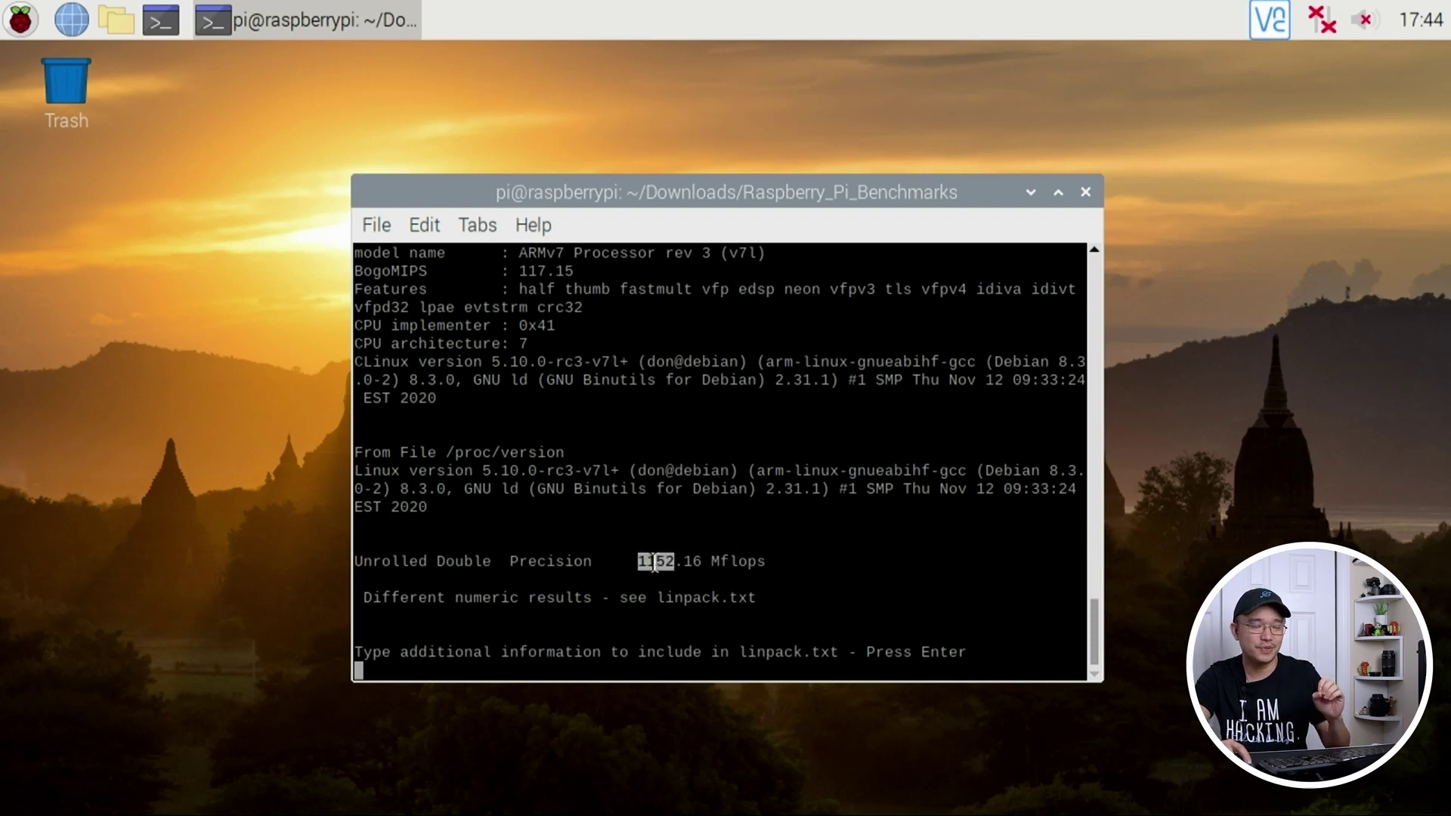
Step: Type 'percenage calulate', close Chromium, then answer the linpack prompt to reach the shell
{"action": "left_click", "coordinate": [678, 569]}
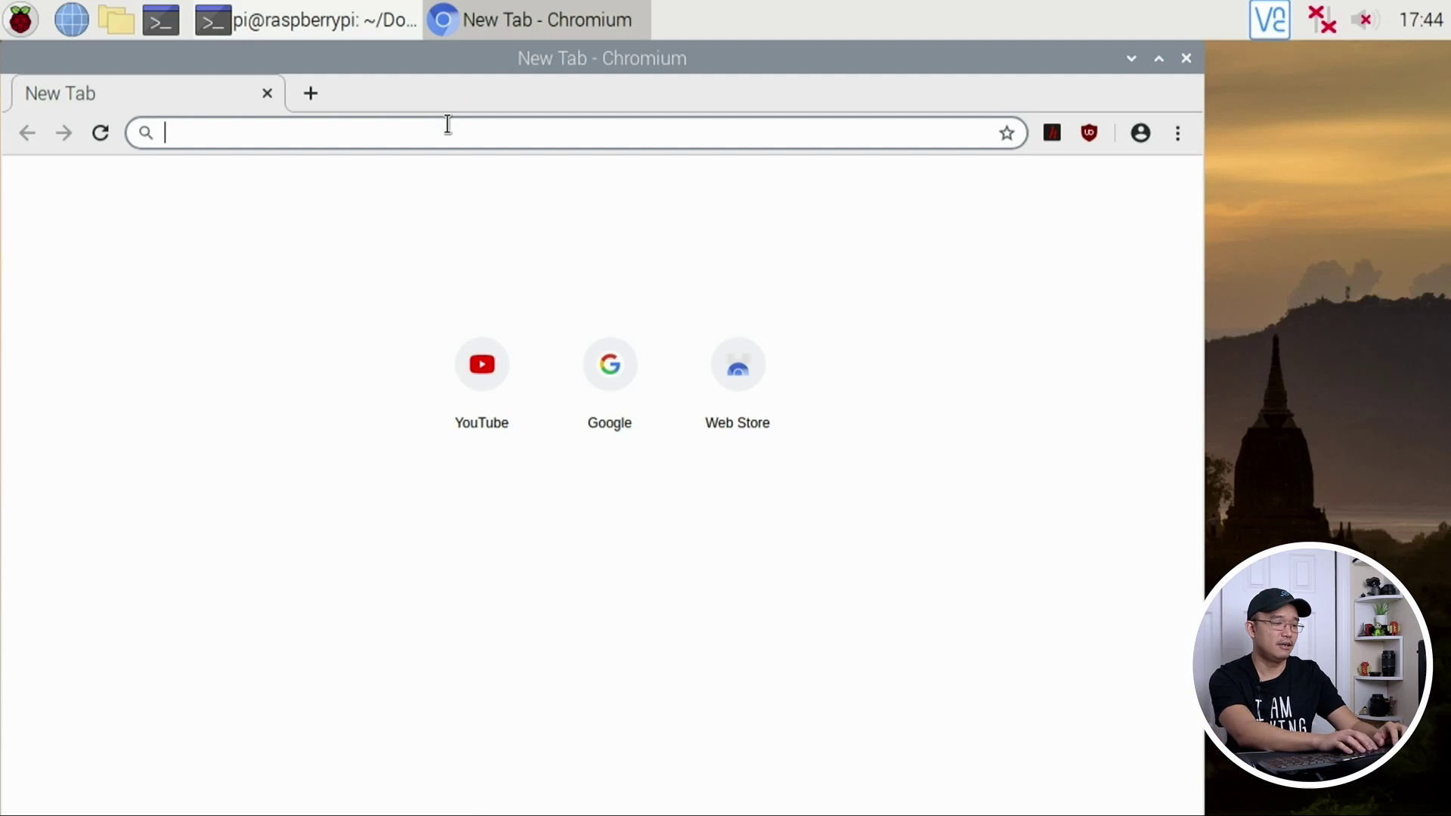
{"action": "type", "text": "percenage"}
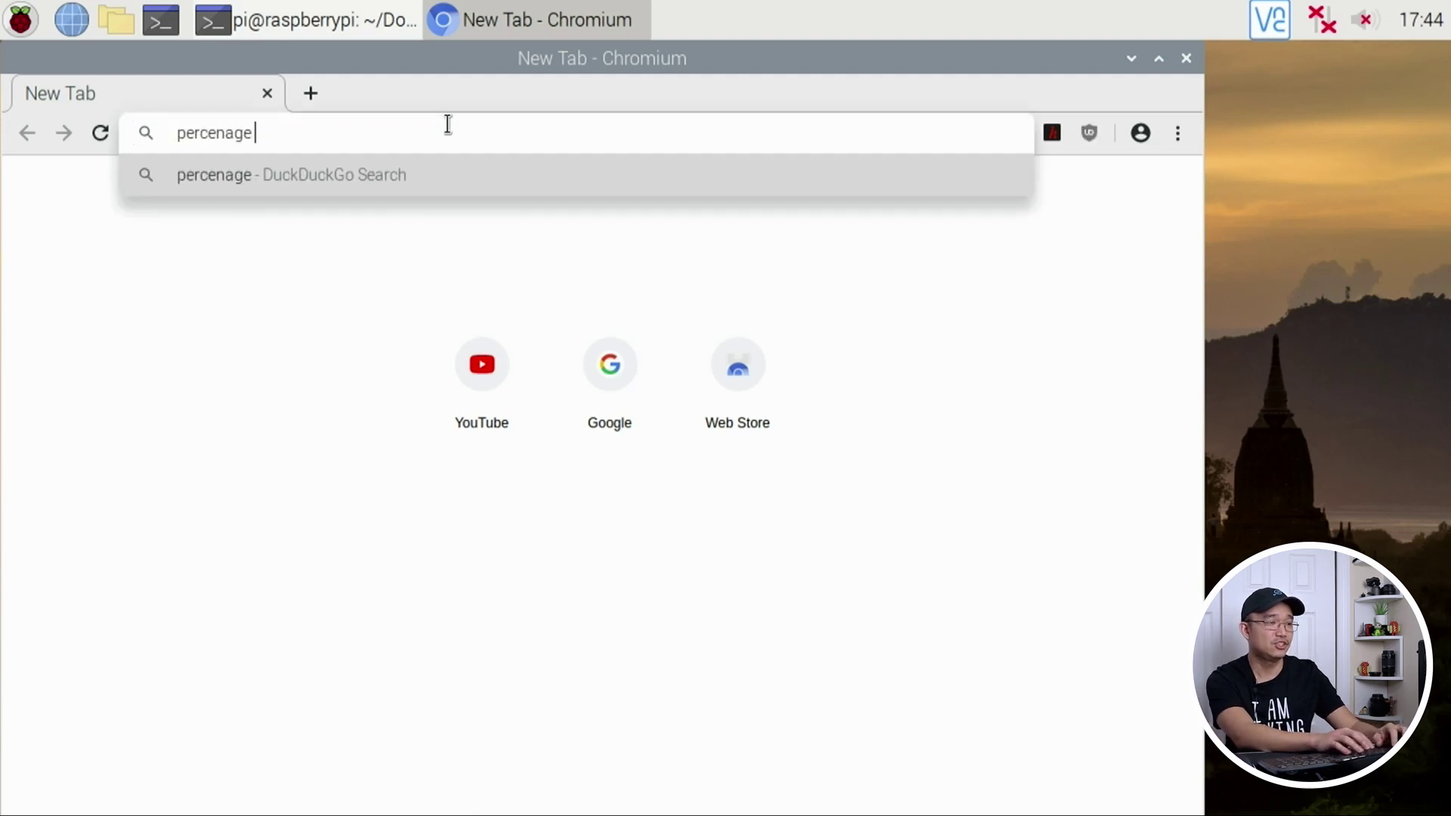
{"action": "type", "text": " calulate"}
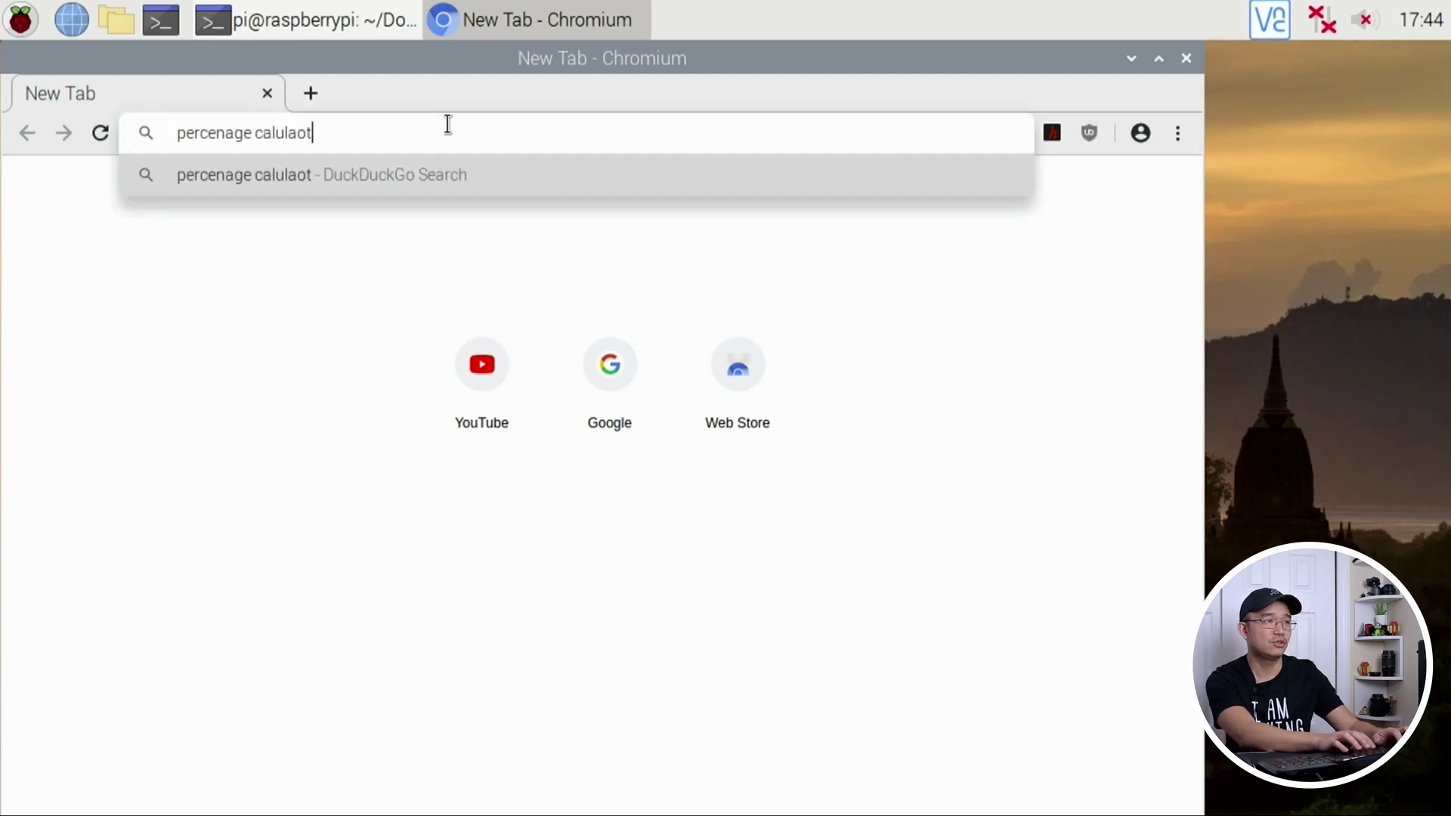
{"action": "key", "text": "BackSpace"}
{"action": "key", "text": "BackSpace"}
{"action": "key", "text": "BackSpace"}
{"action": "key", "text": "BackSpace"}
{"action": "key", "text": "BackSpace"}
{"action": "key", "text": "BackSpace"}
{"action": "key", "text": "BackSpace"}
{"action": "key", "text": "BackSpace"}
{"action": "key", "text": "BackSpace"}
{"action": "key", "text": "BackSpace"}
{"action": "key", "text": "BackSpace"}
{"action": "key", "text": "BackSpace"}
{"action": "key", "text": "BackSpace"}
{"action": "key", "text": "BackSpace"}
{"action": "key", "text": "BackSpace"}
{"action": "key", "text": "BackSpace"}
{"action": "key", "text": "BackSpace"}
{"action": "key", "text": "BackSpace"}
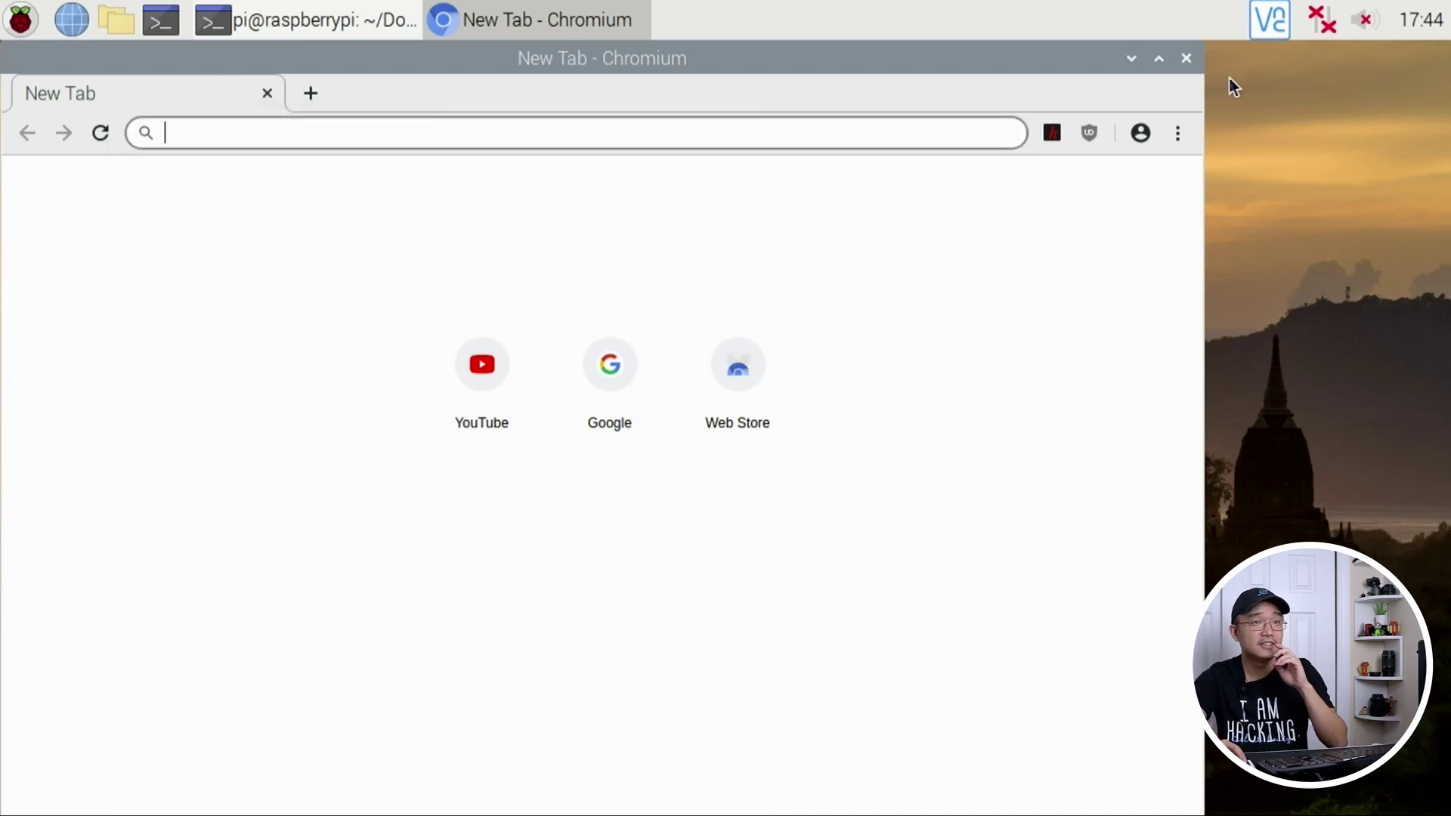
{"action": "left_click", "coordinate": [1183, 72]}
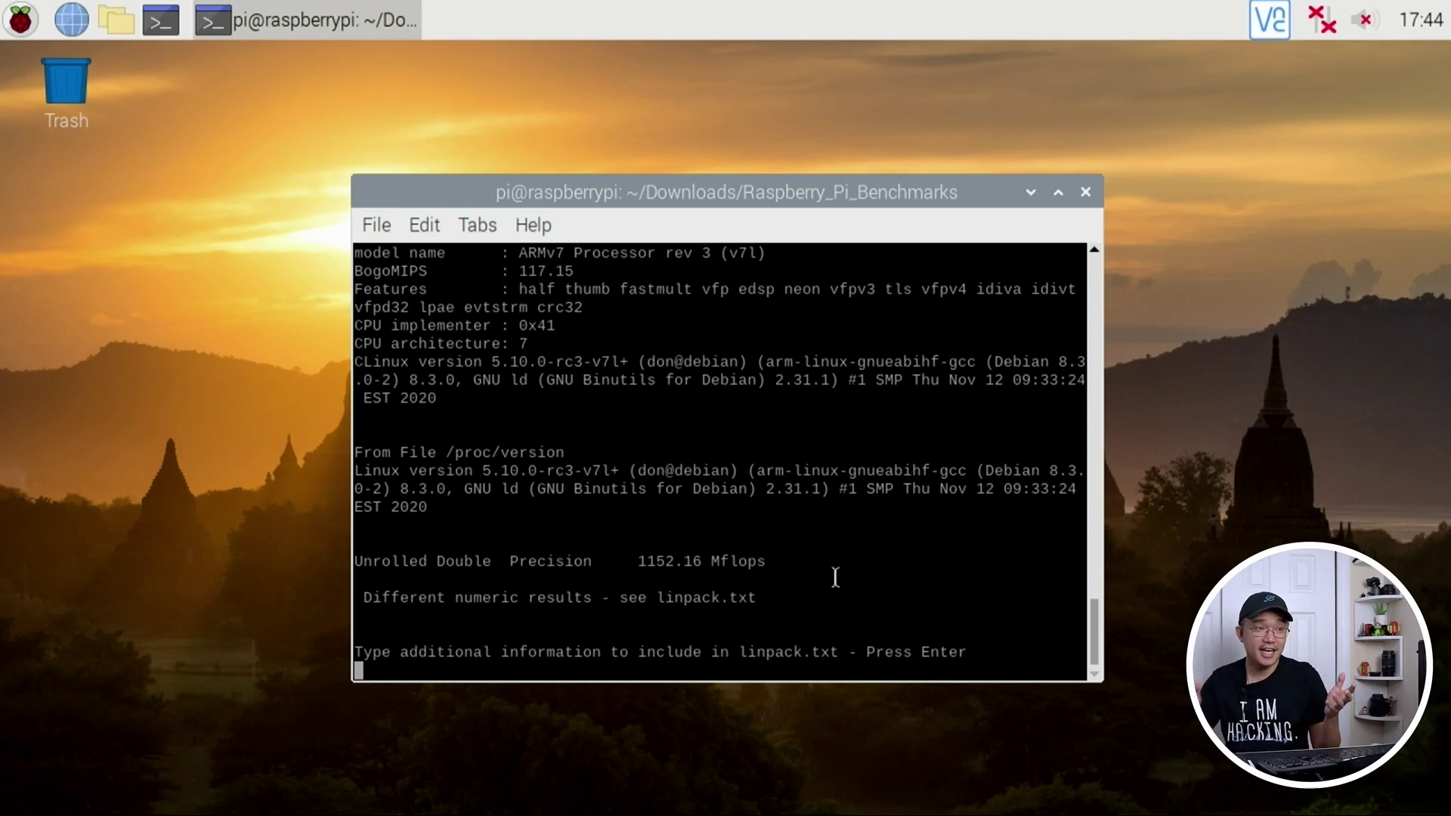
{"action": "key", "text": "Return"}
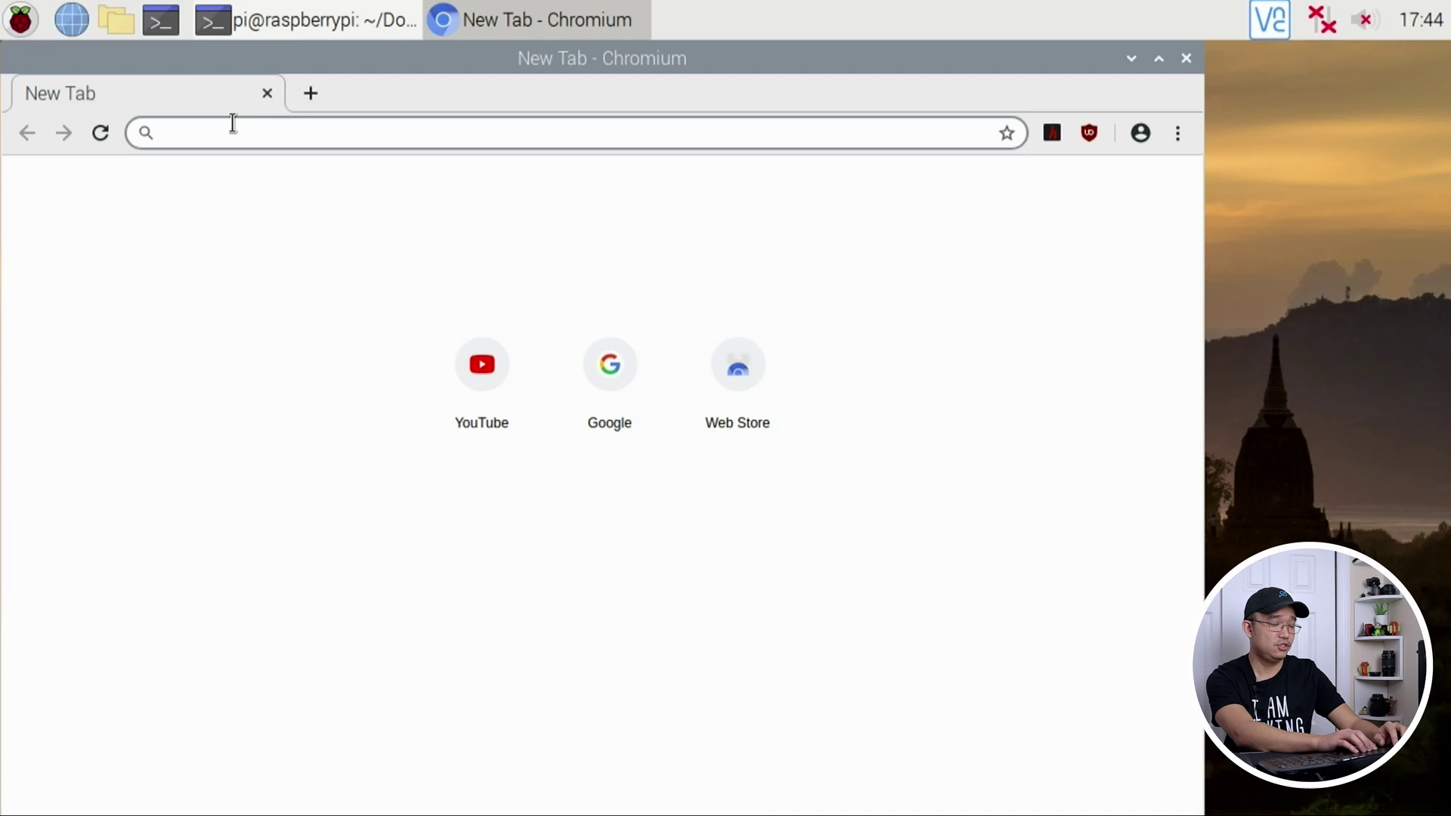
Step: Load youtube.com, which shows a No internet error
{"action": "type", "text": "you"}
{"action": "key", "text": "Return"}
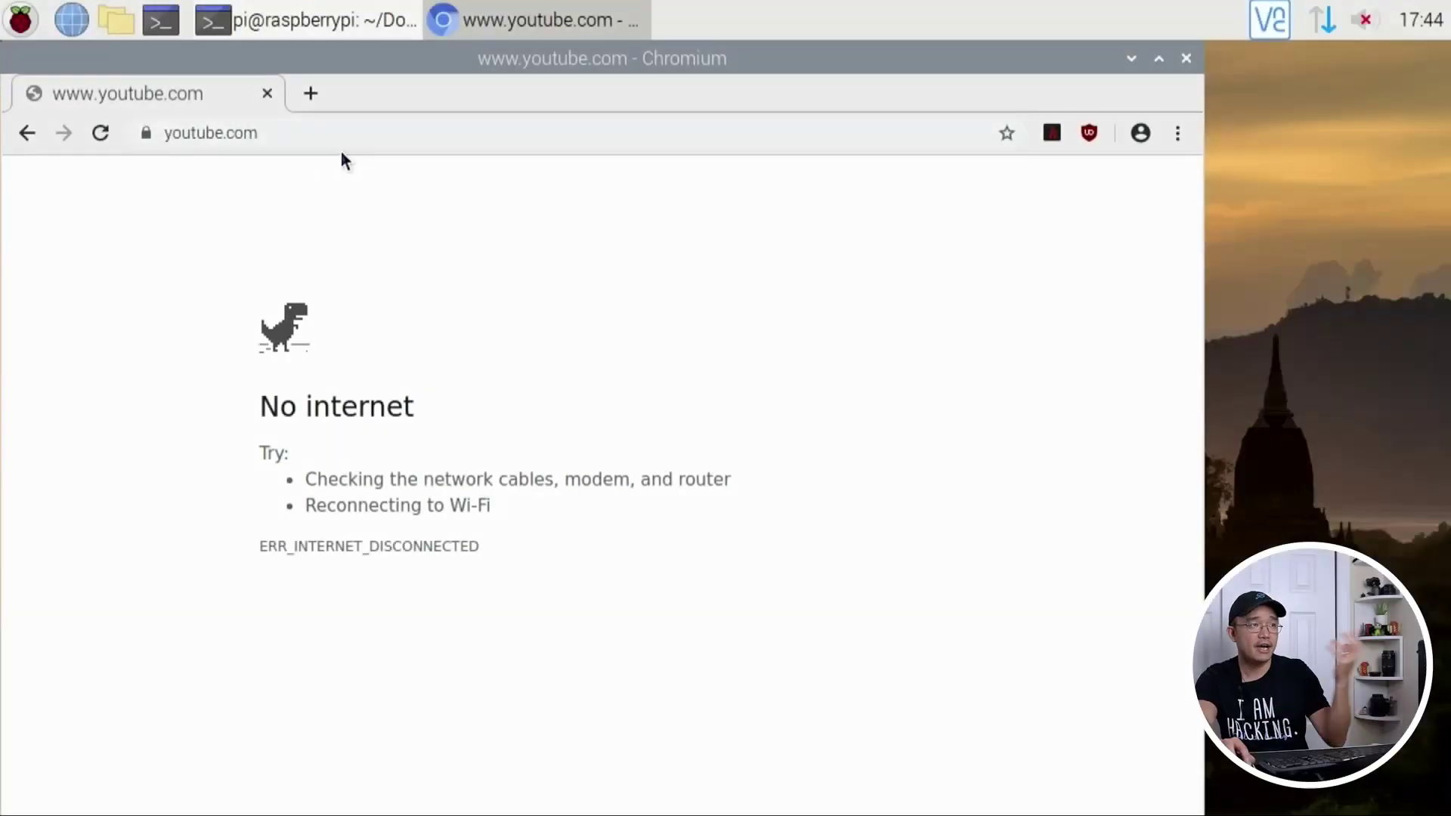
{"action": "left_click", "coordinate": [352, 137]}
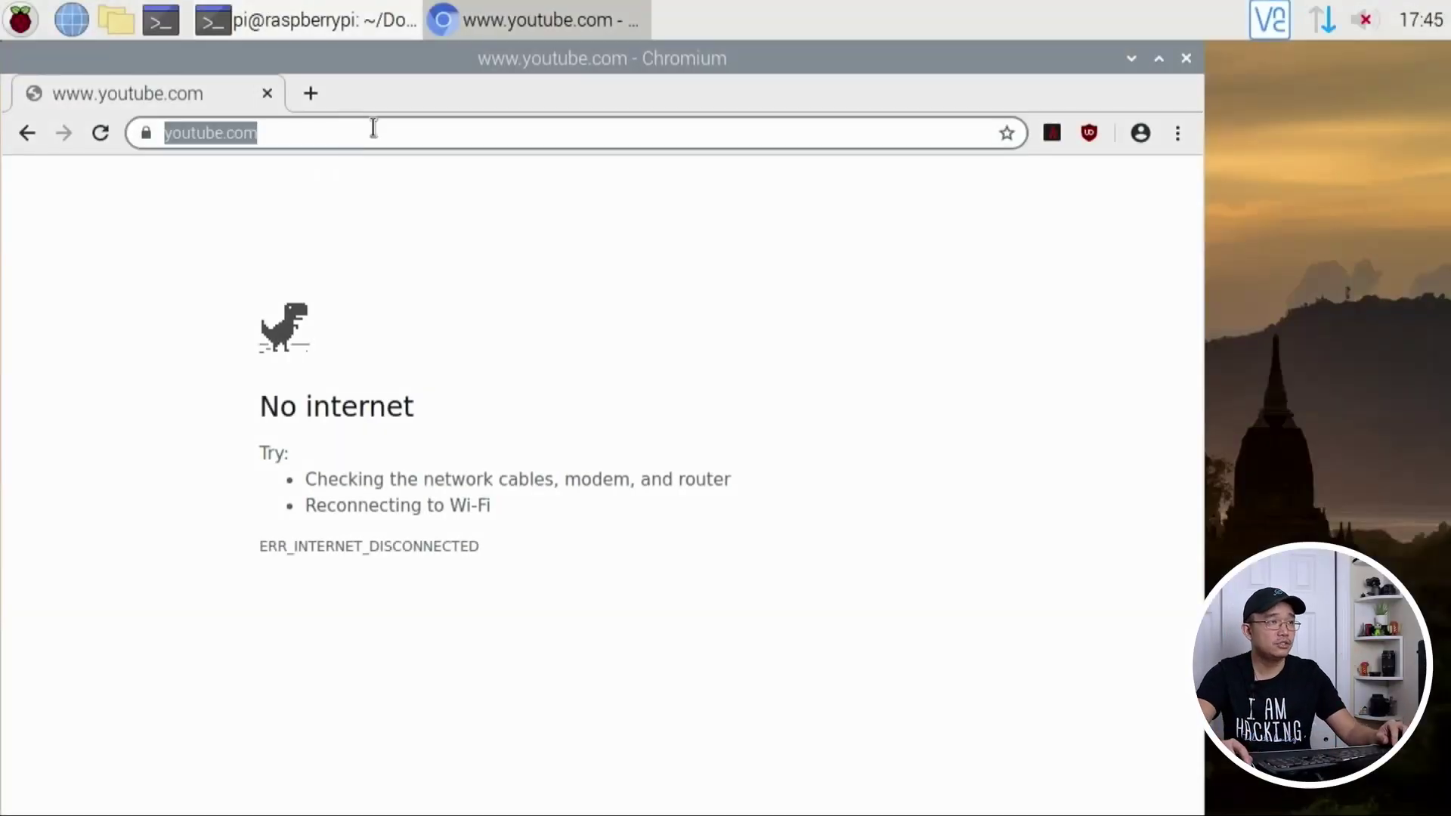
Step: In a new tab, search DuckDuckGo for 'percentage calulator'
{"action": "left_click", "coordinate": [319, 92]}
{"action": "type", "text": "perca"}
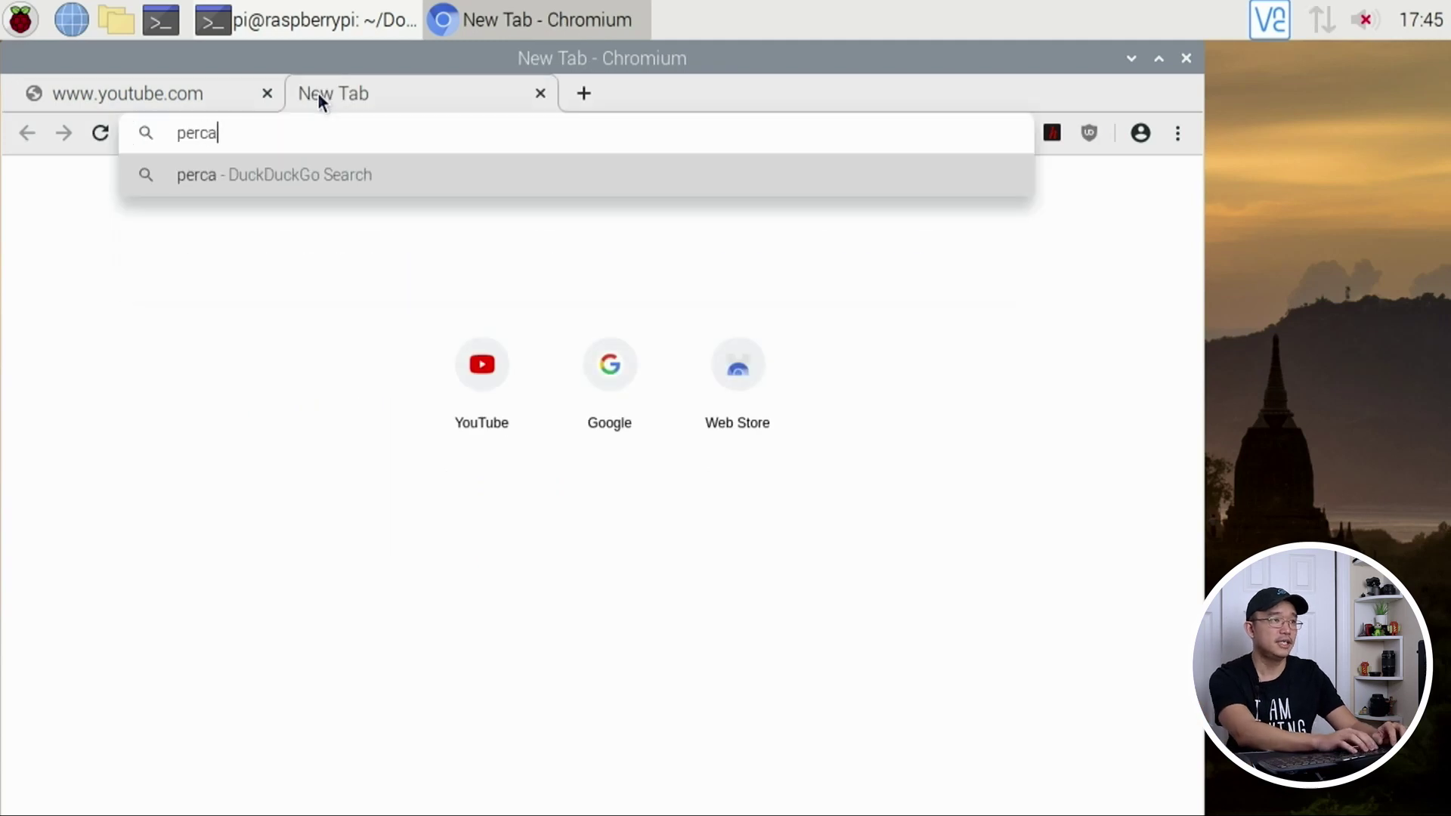
{"action": "key", "text": "BackSpace"}
{"action": "type", "text": "entage ca"}
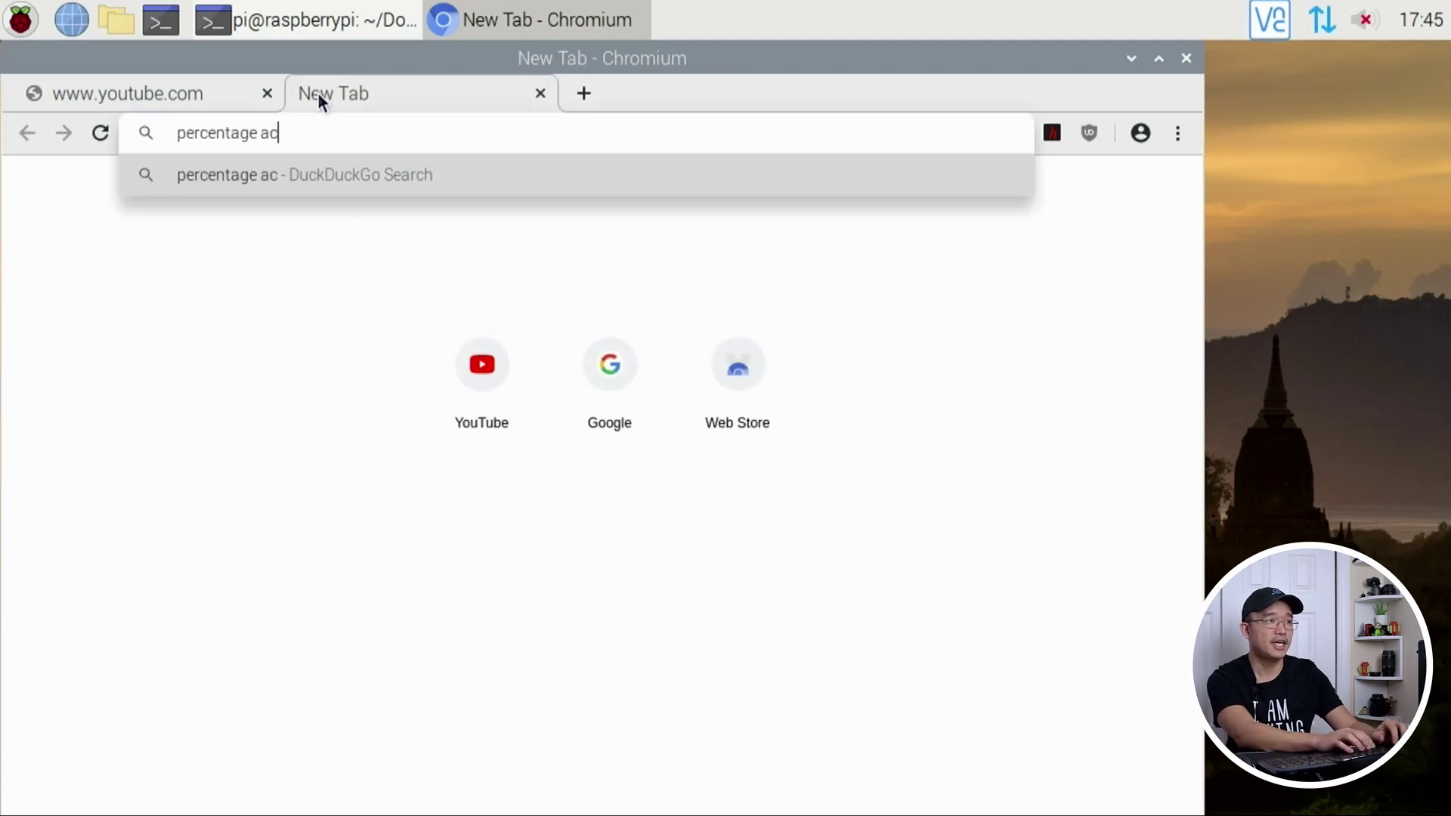
{"action": "type", "text": "lulator"}
{"action": "key", "text": "Return"}
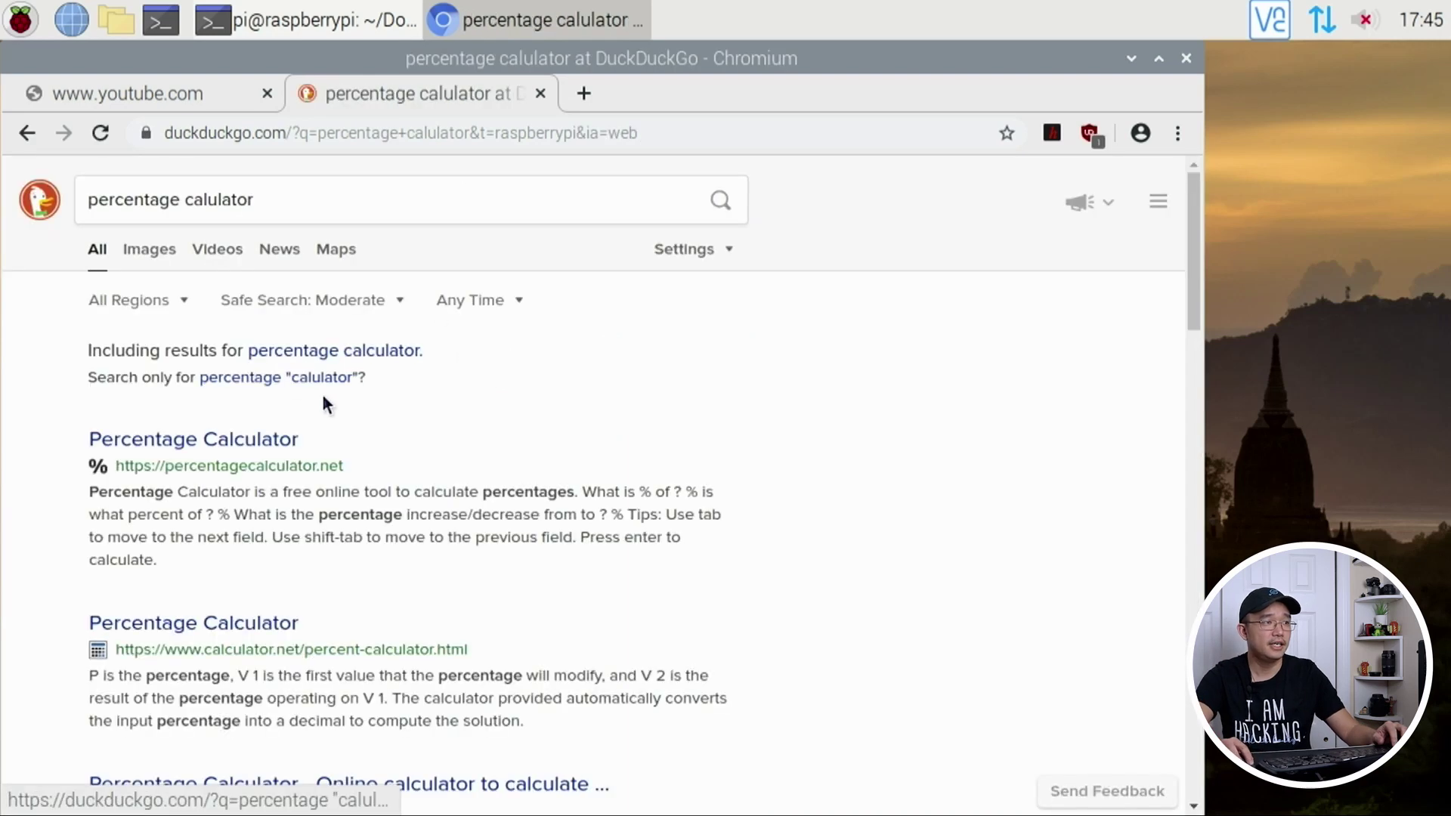
Step: Open calculator.net's Percentage Calculator and enter 733 as Value 1 for percentage difference
{"action": "left_click", "coordinate": [264, 632]}
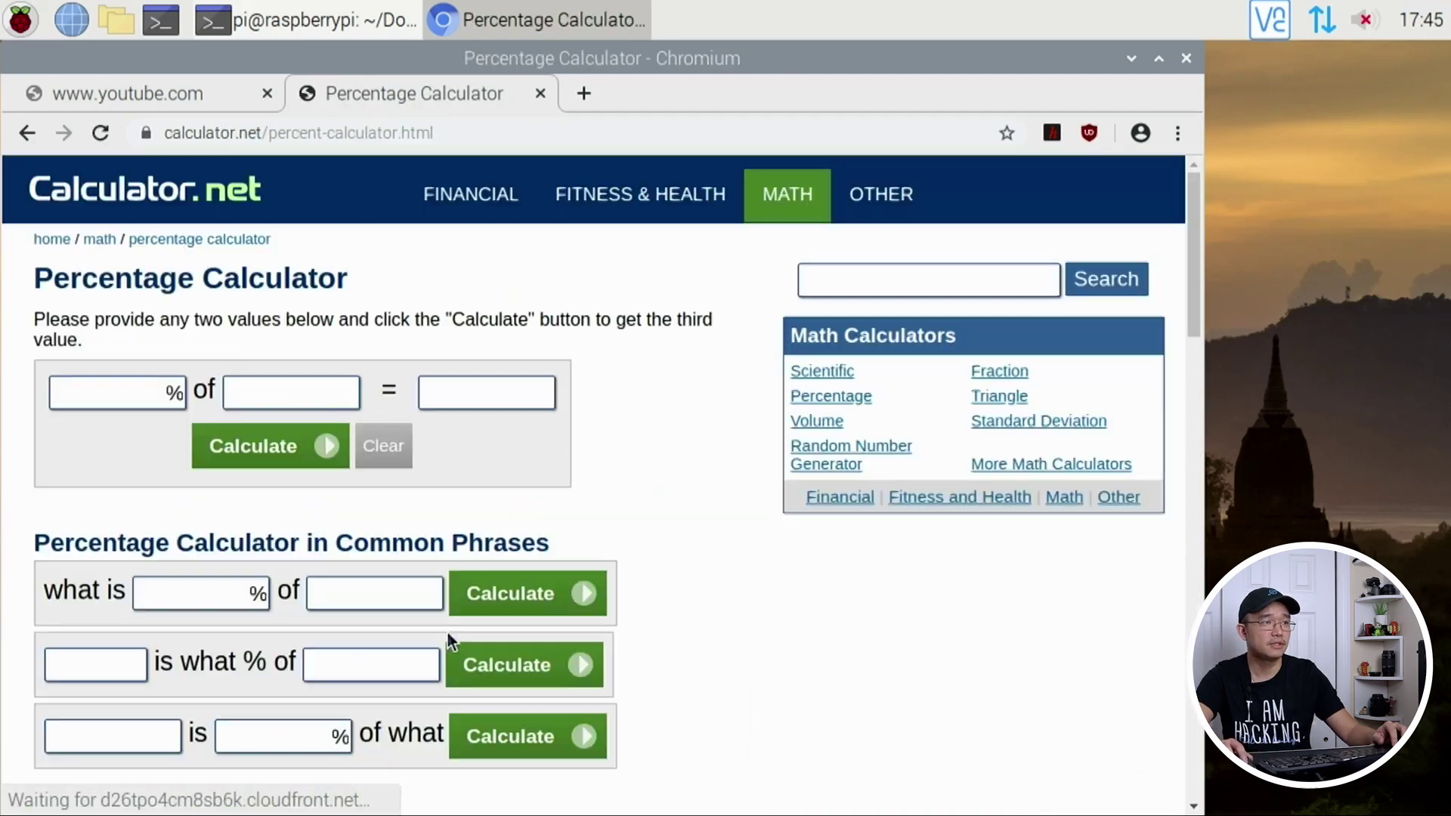
{"action": "scroll", "coordinate": [202, 462], "scroll_direction": "down", "scroll_amount": 5}
{"action": "left_click", "coordinate": [204, 458]}
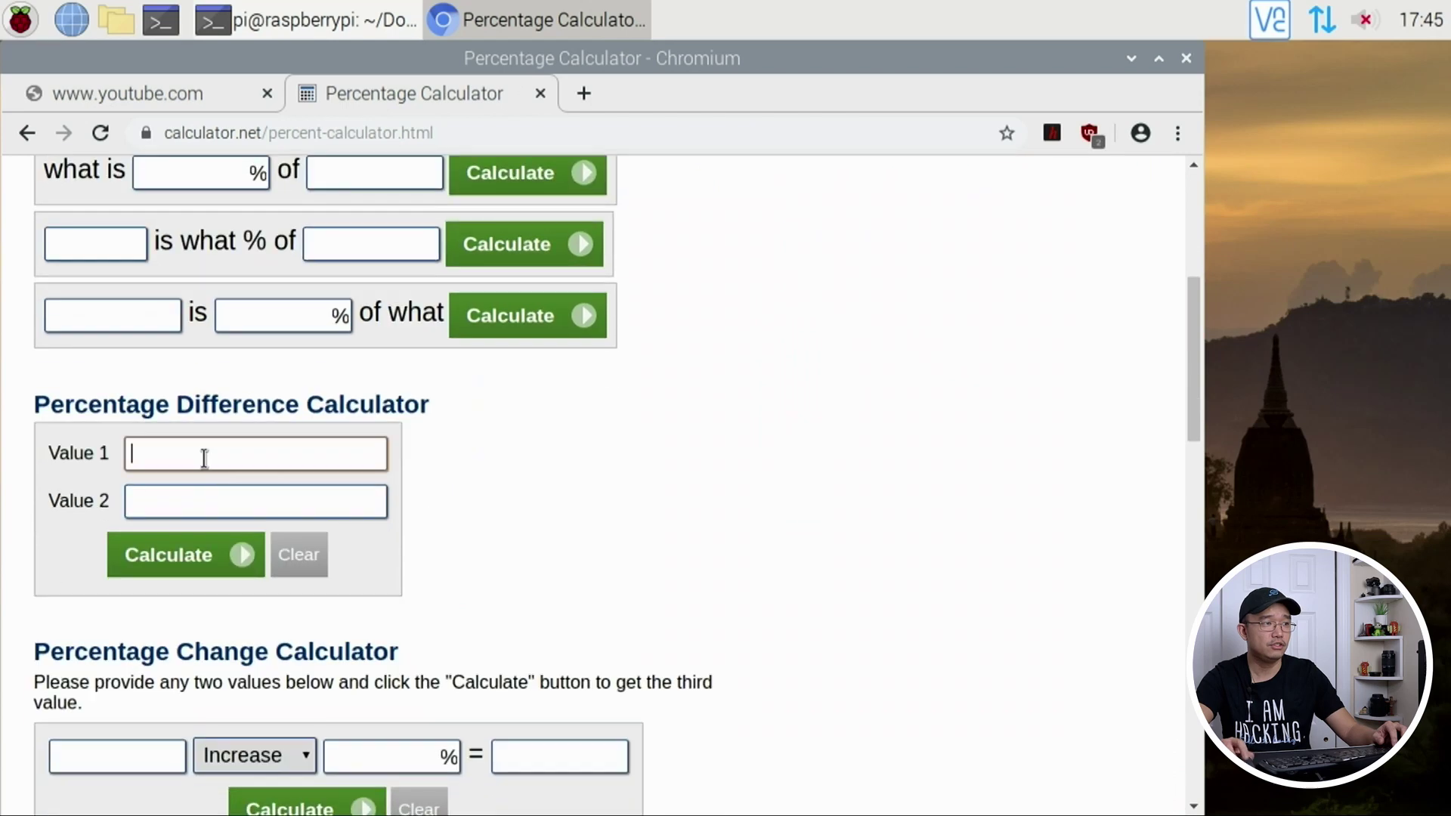
{"action": "scroll", "coordinate": [205, 458], "scroll_direction": "down", "scroll_amount": 15}
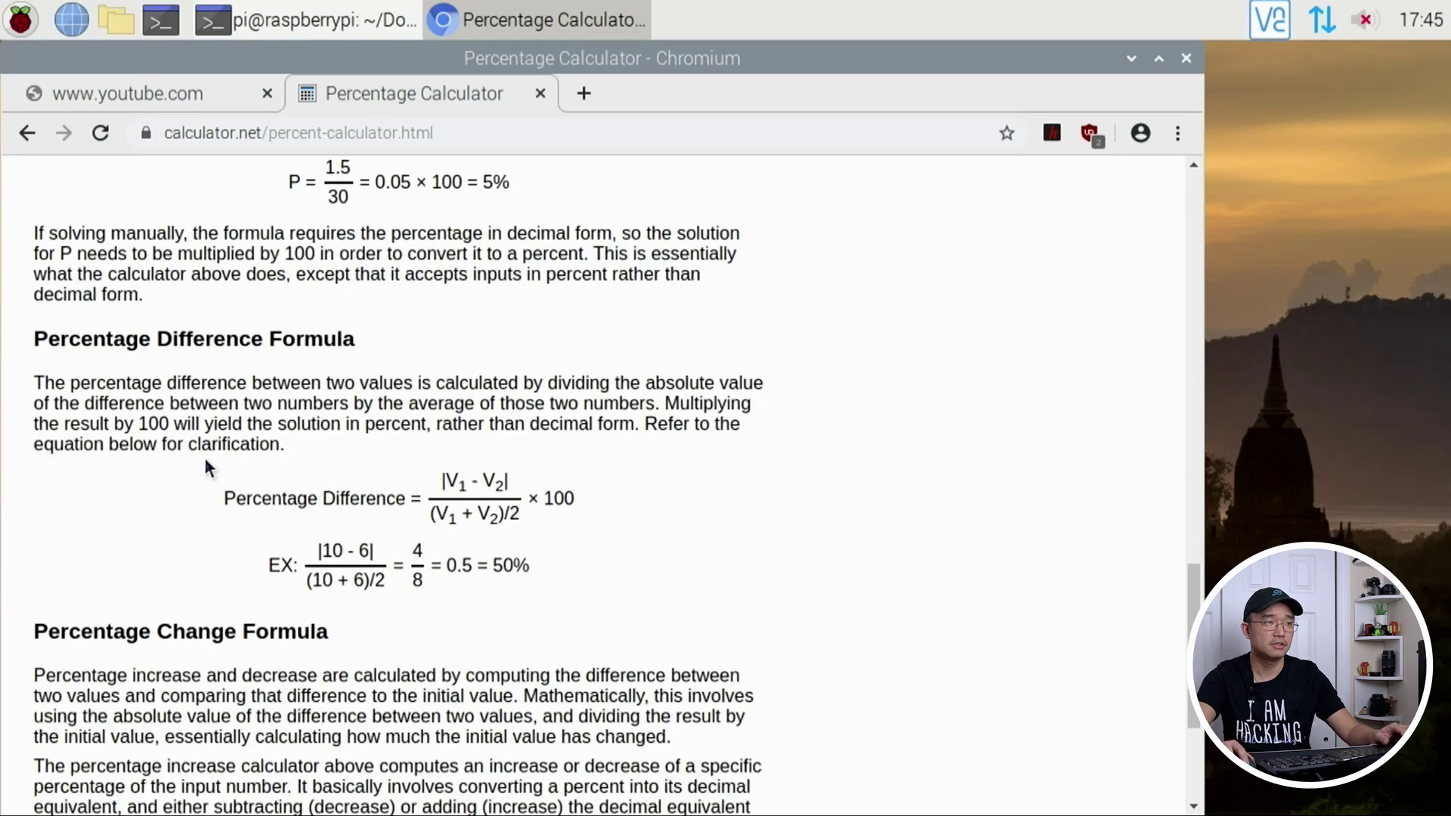
{"action": "scroll", "coordinate": [205, 458], "scroll_direction": "up", "scroll_amount": 10}
{"action": "scroll", "coordinate": [205, 457], "scroll_direction": "up", "scroll_amount": 9}
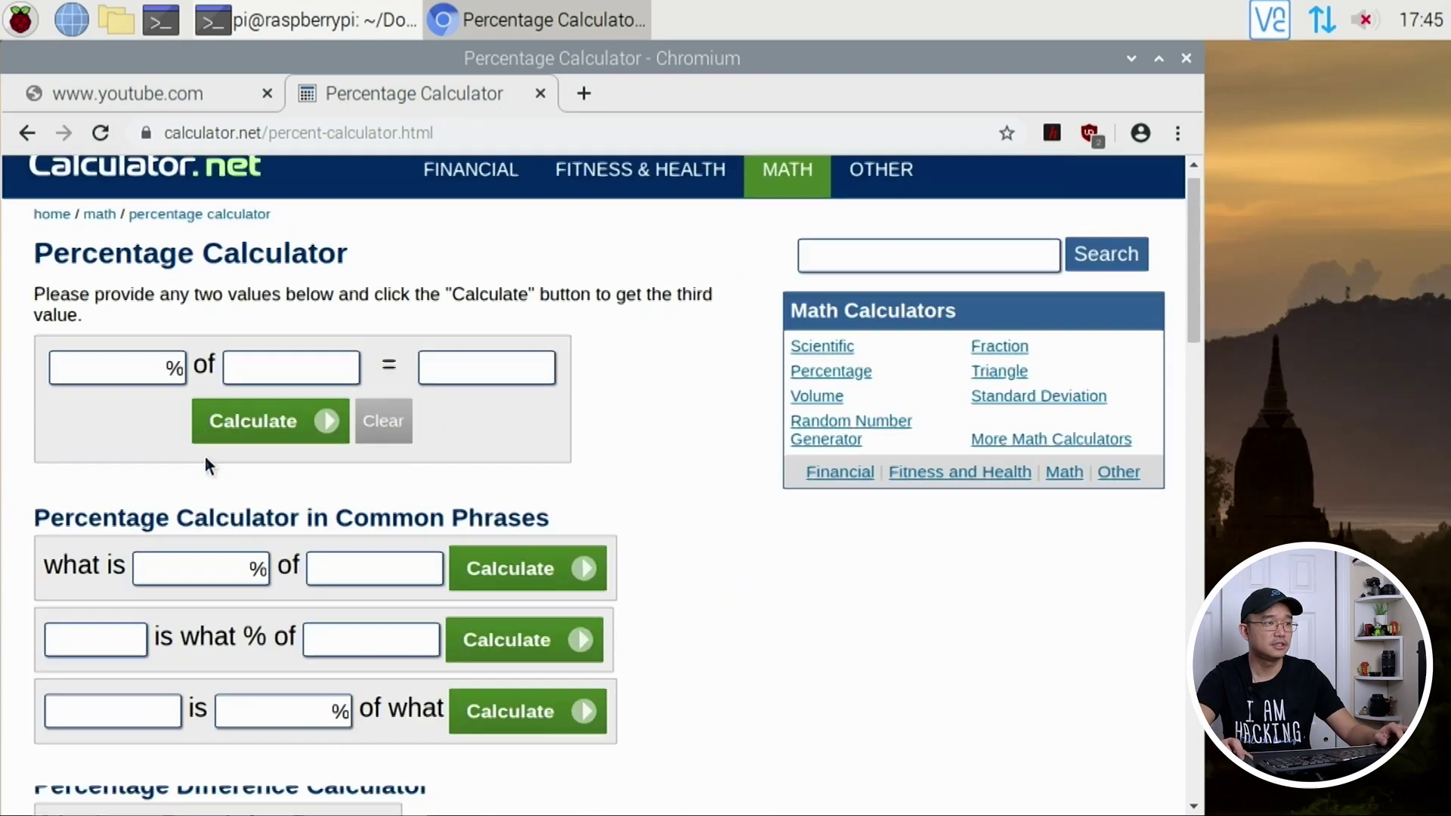
{"action": "scroll", "coordinate": [205, 455], "scroll_direction": "down", "scroll_amount": 2}
{"action": "type", "text": "733"}
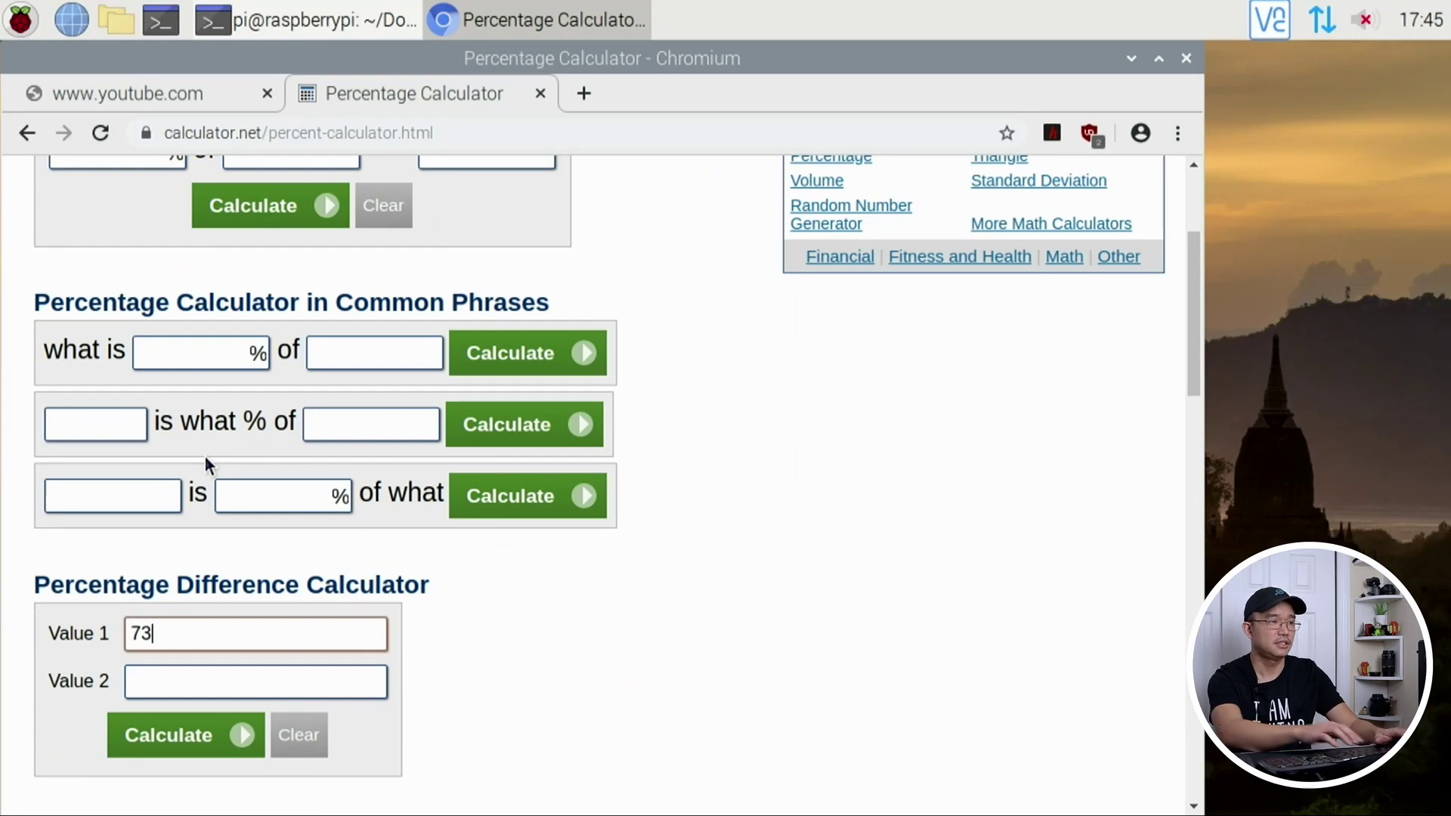
Step: Enter 1152 as Value 2, calculate the 44.456233421751% difference, and return to YouTube
{"action": "left_click", "coordinate": [315, 8]}
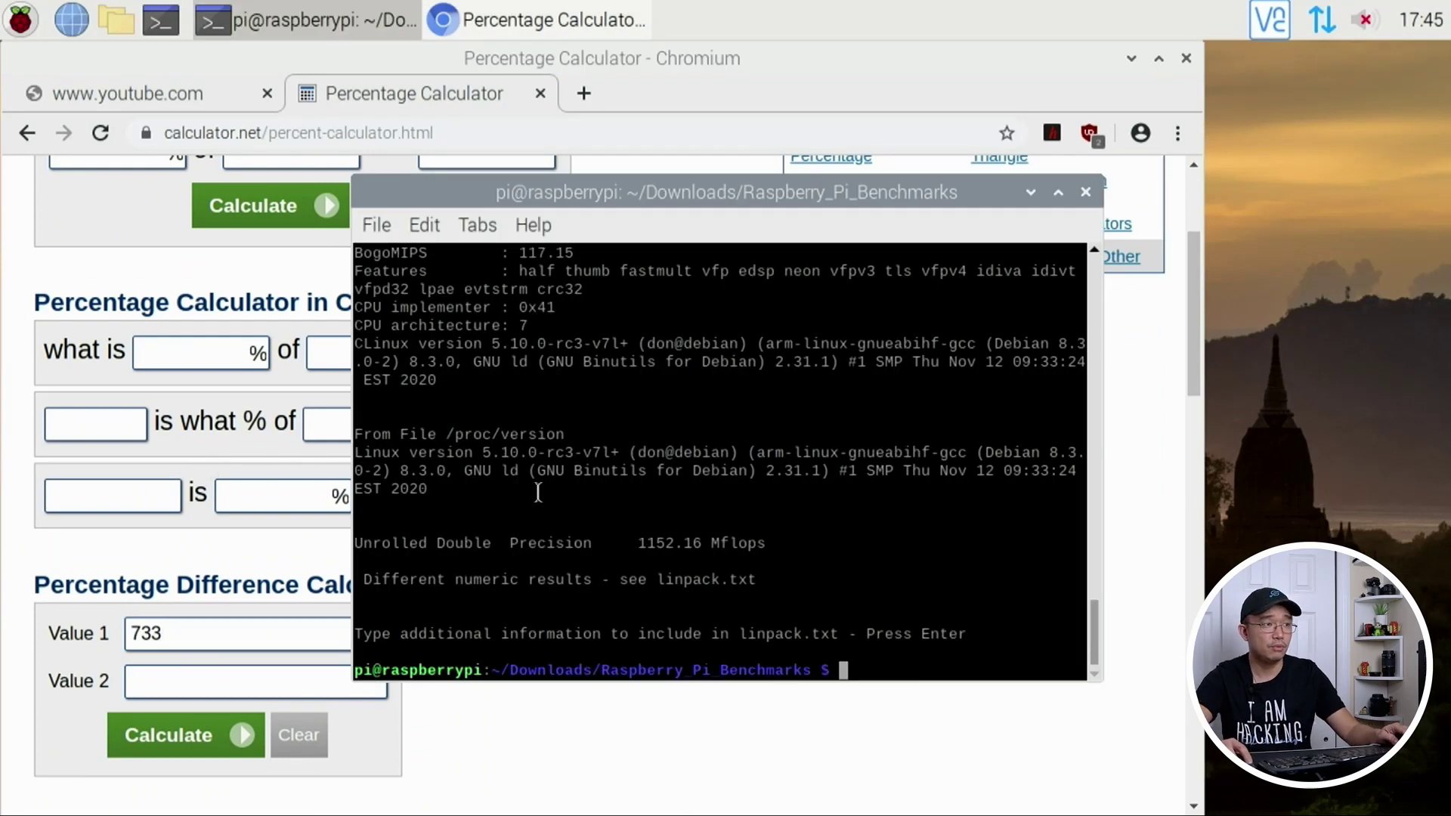
{"action": "left_click", "coordinate": [220, 685]}
{"action": "type", "text": "1"}
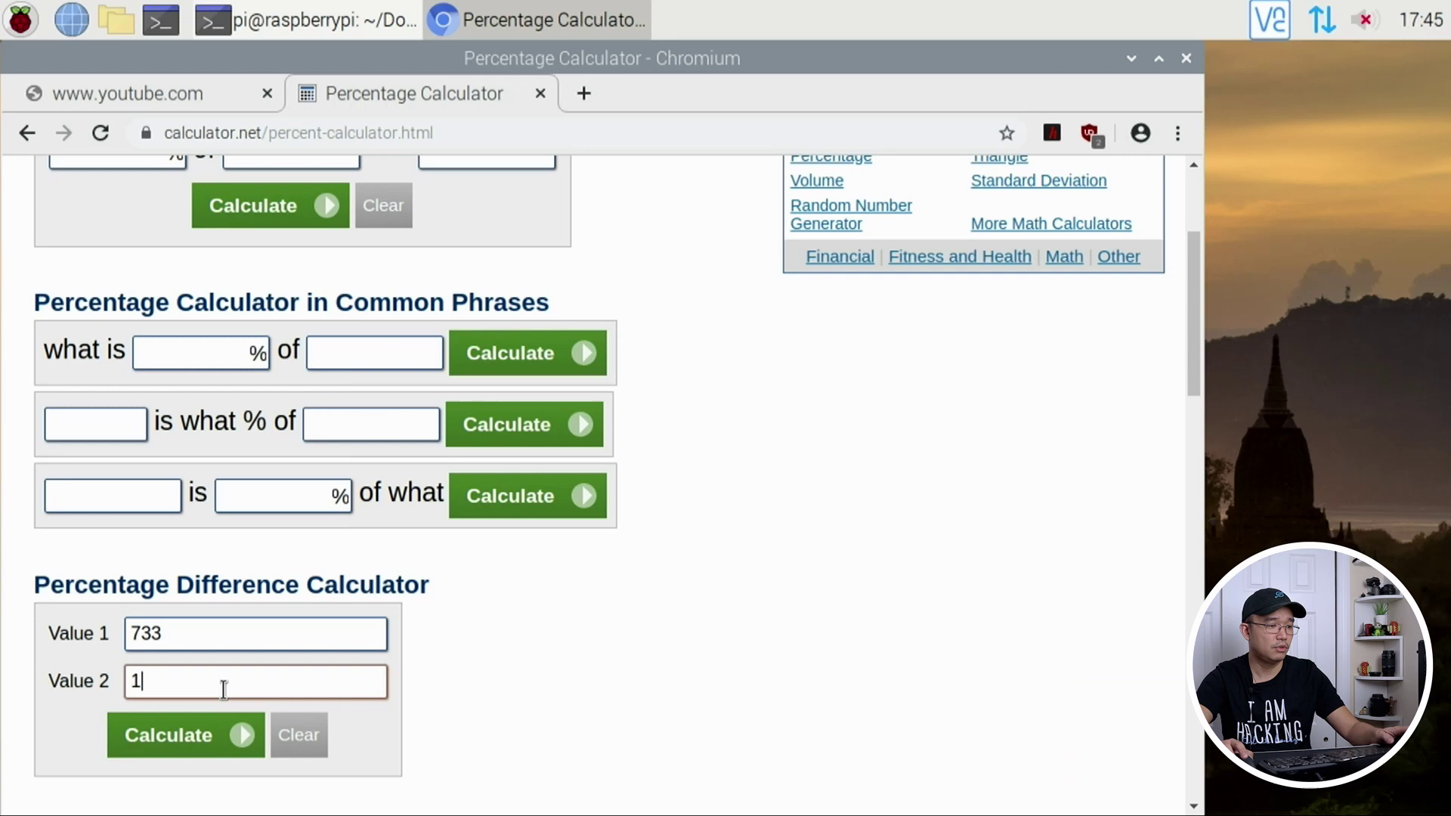
{"action": "type", "text": "152"}
{"action": "left_click", "coordinate": [189, 734]}
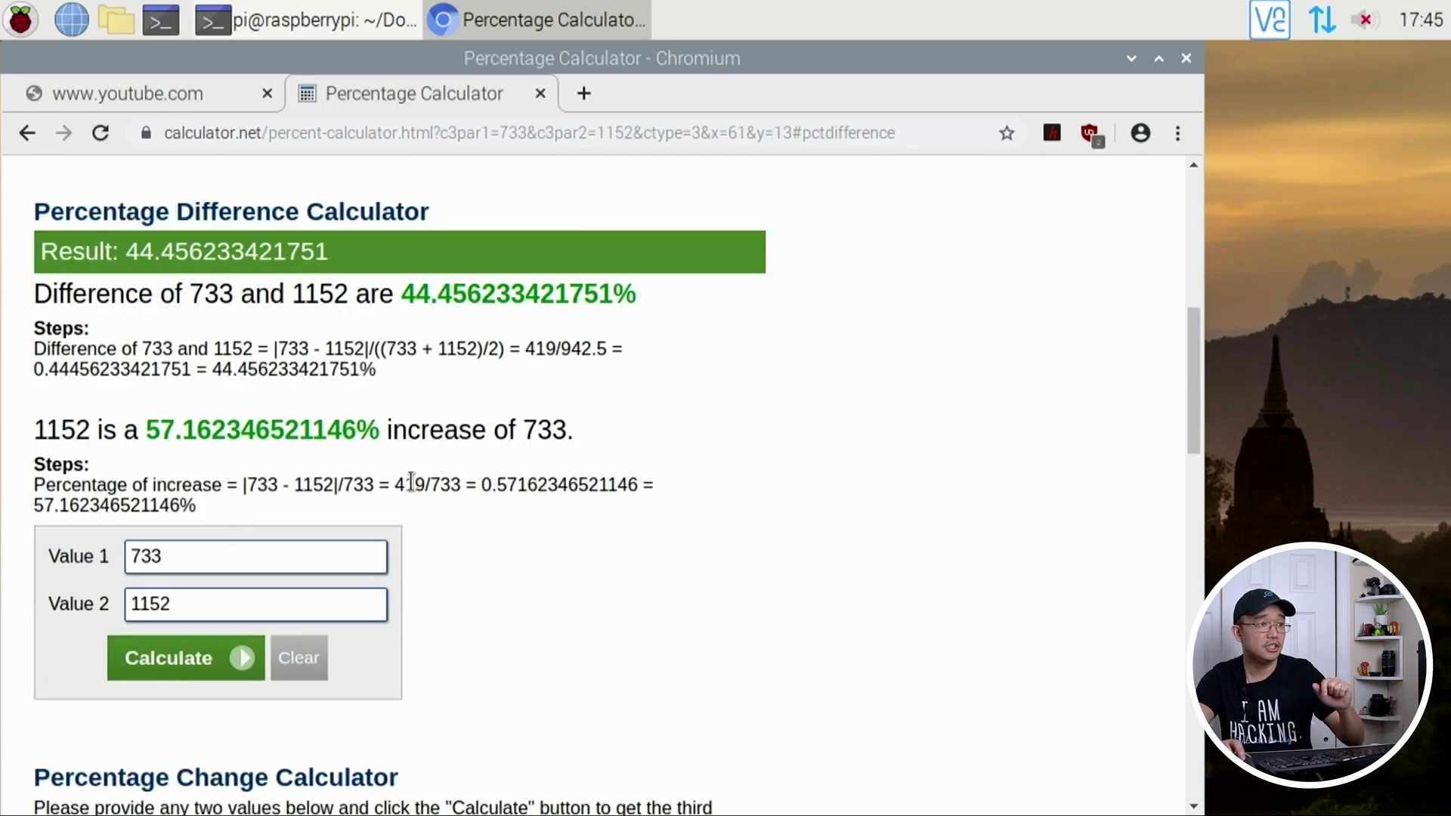
{"action": "left_click_drag", "start_coordinate": [162, 248], "coordinate": [119, 249]}
{"action": "left_click", "coordinate": [140, 248]}
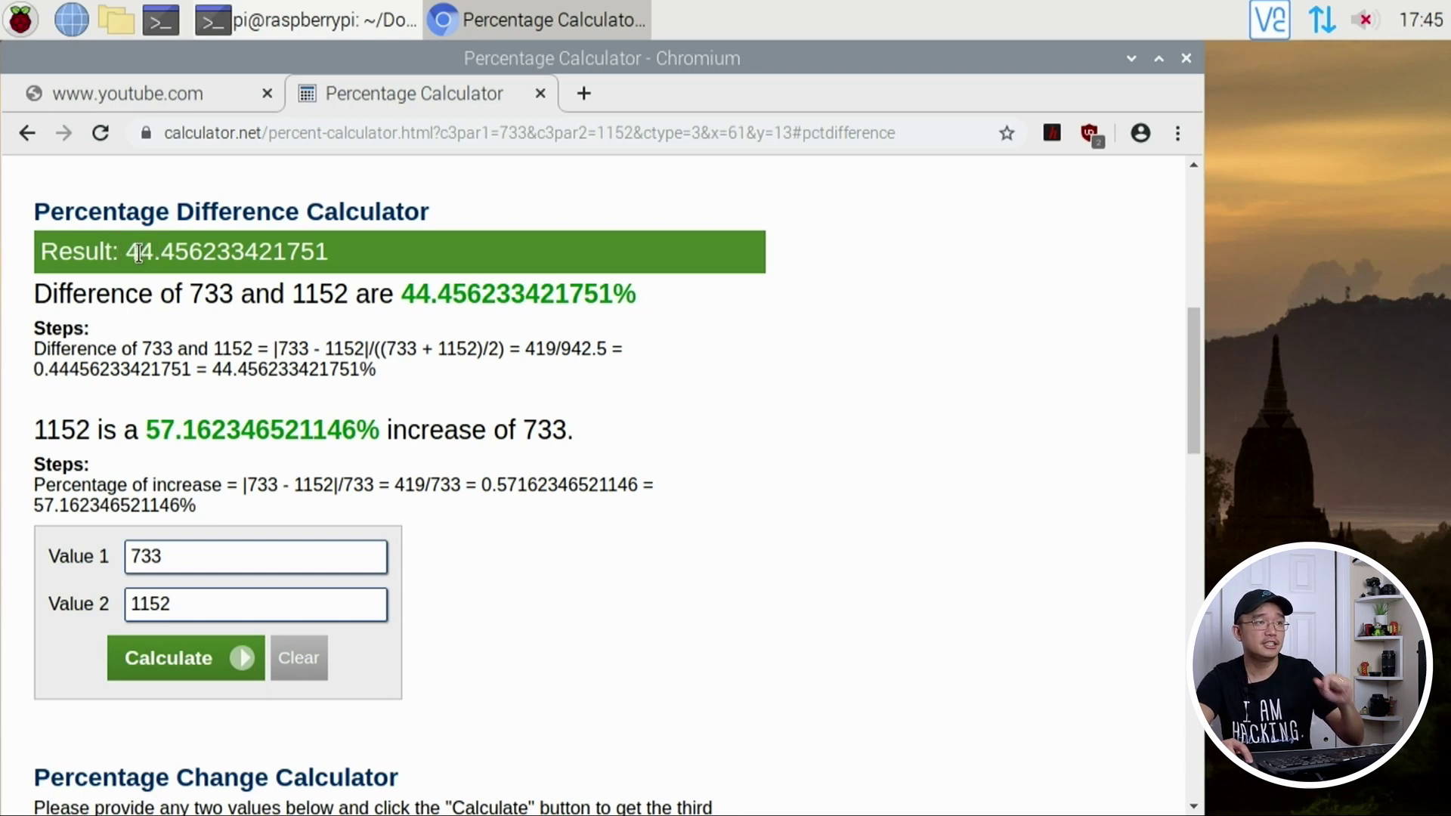
{"action": "left_click_drag", "start_coordinate": [401, 293], "coordinate": [428, 295]}
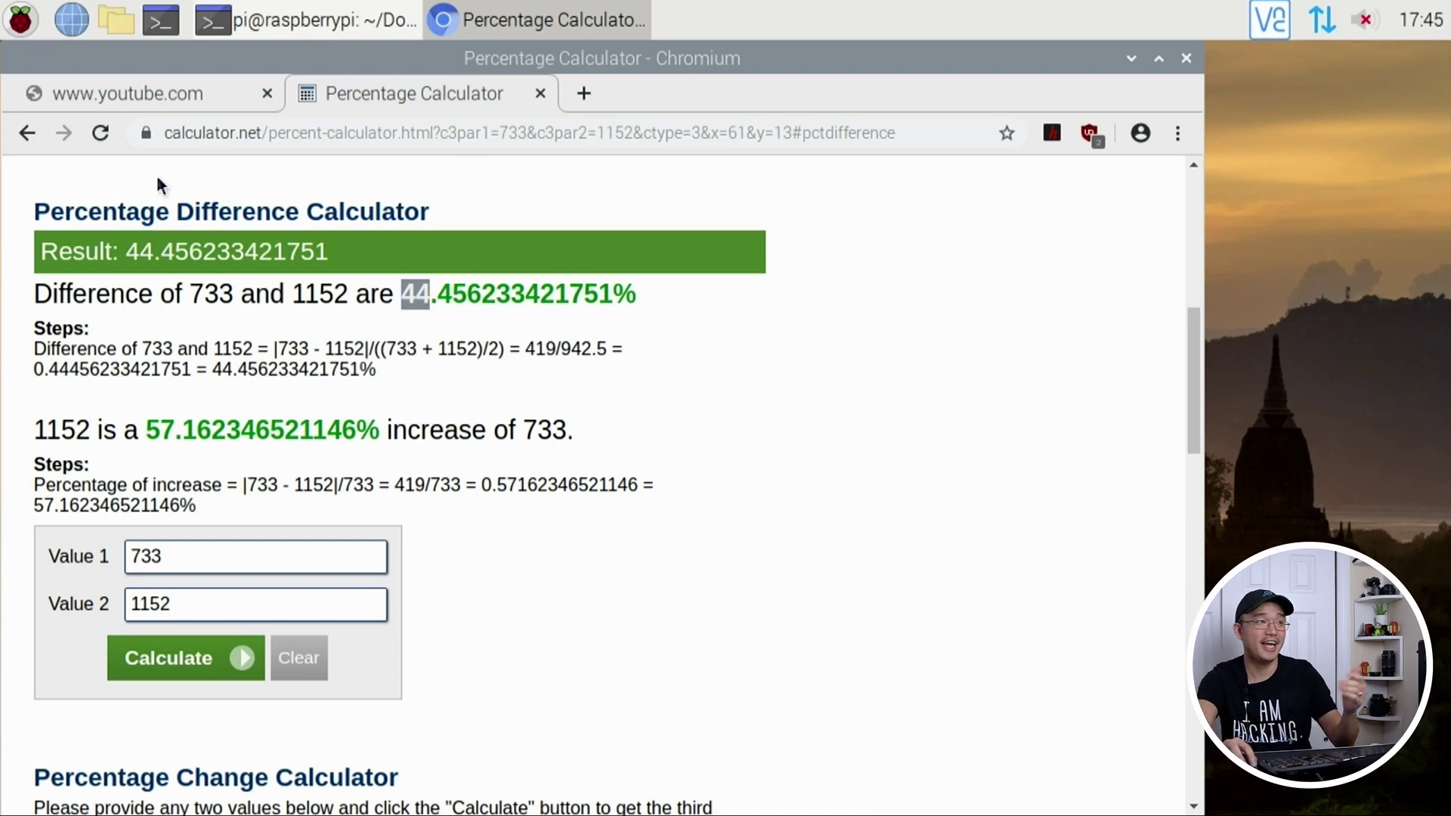
{"action": "left_click", "coordinate": [159, 98]}
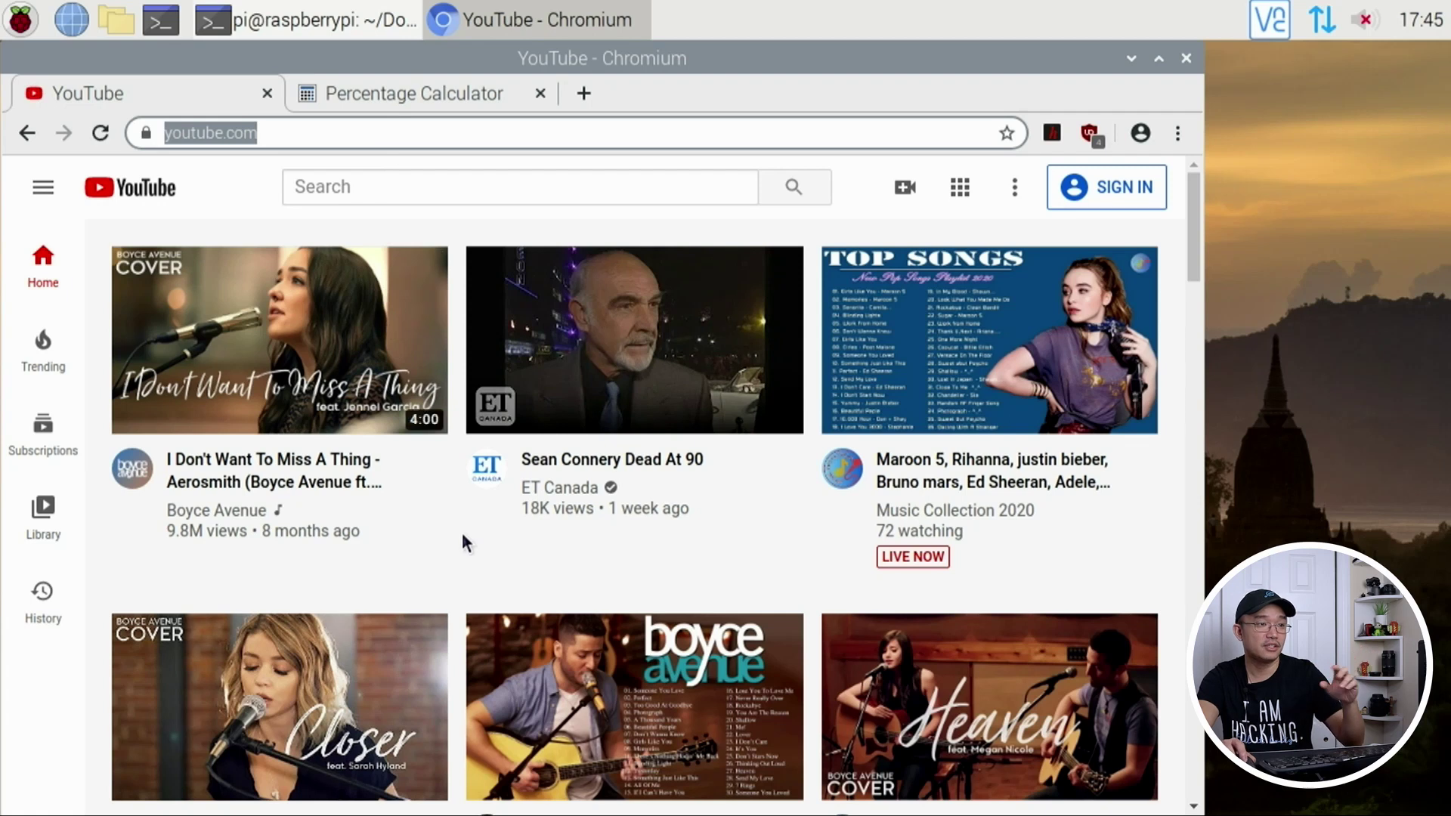
Step: Play the Boyce Avenue 'Closer' cover, skip to about 0:25, and enlarge it to full screen
{"action": "scroll", "coordinate": [446, 548], "scroll_direction": "down", "scroll_amount": 3}
{"action": "left_click", "coordinate": [275, 551]}
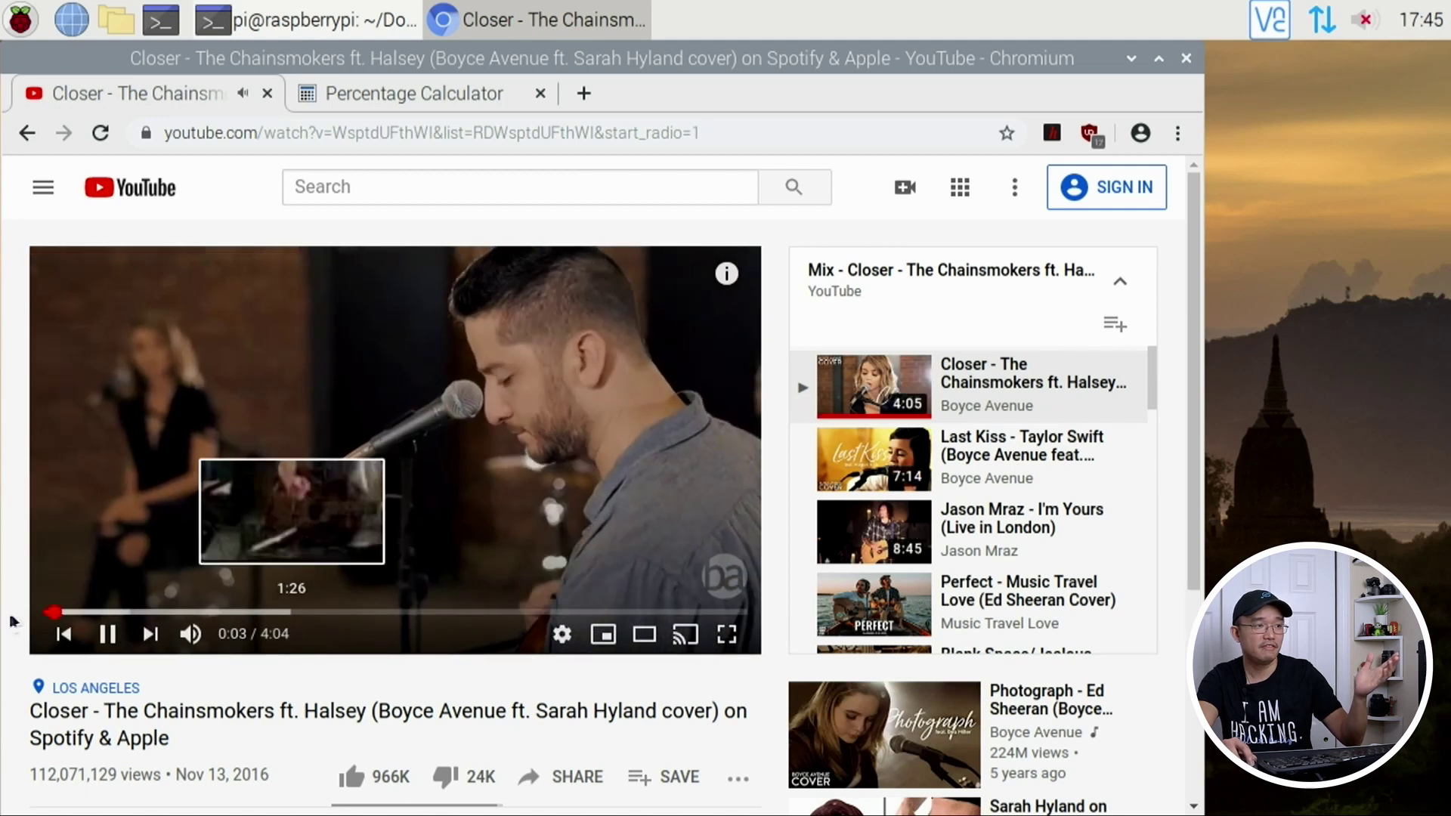
{"action": "left_click", "coordinate": [119, 612]}
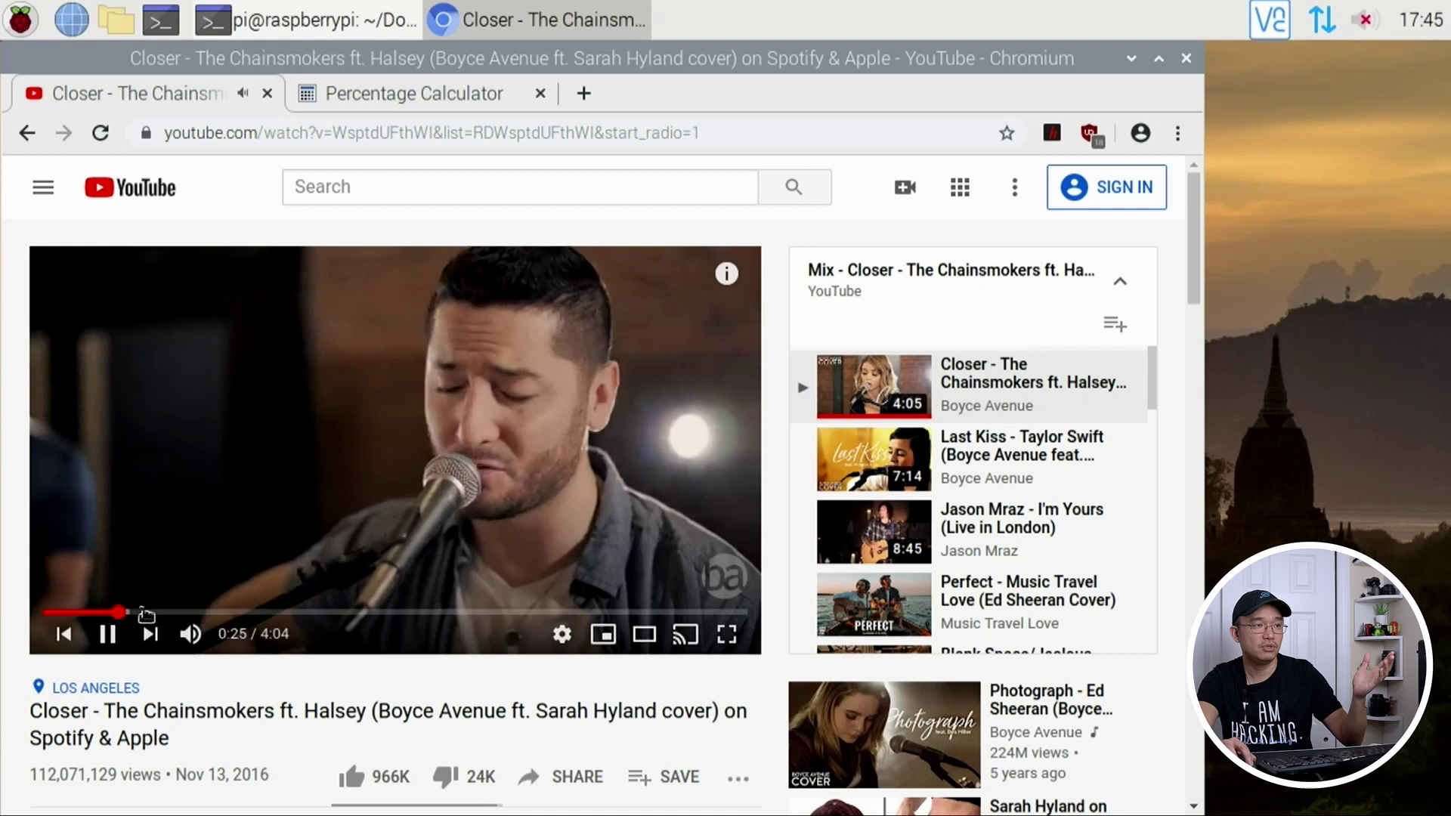
{"action": "left_click", "coordinate": [722, 637]}
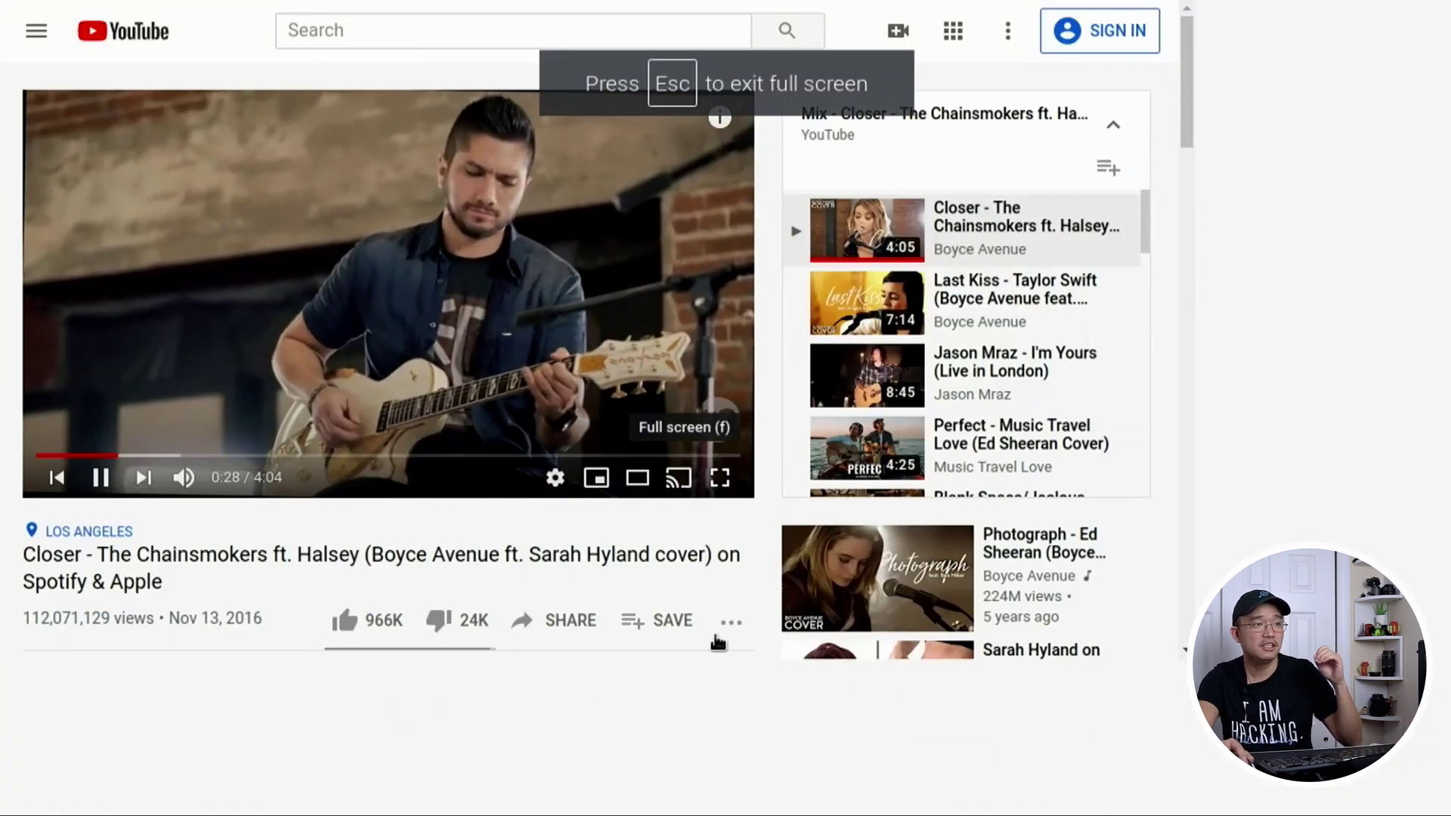